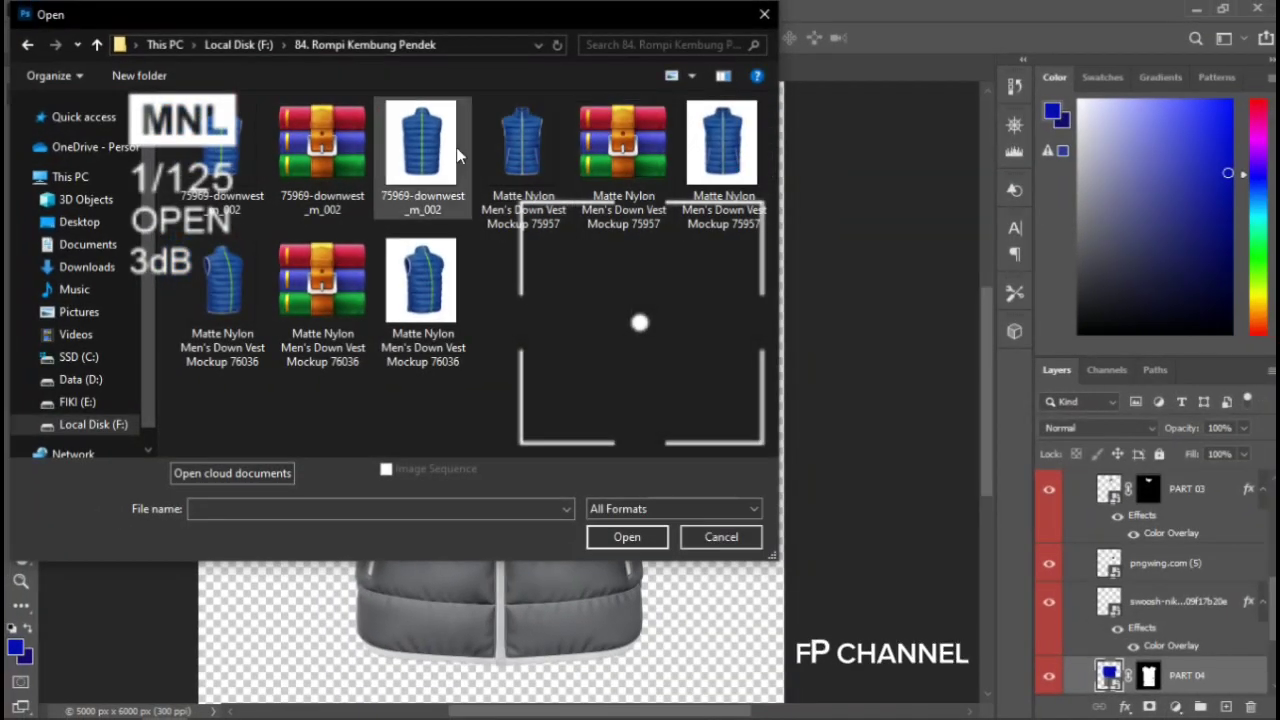
Open the 75969-downwest_m_002 back-vest mockup from the 84. Rompi Kembung Pendek folder
left_click(630, 538)
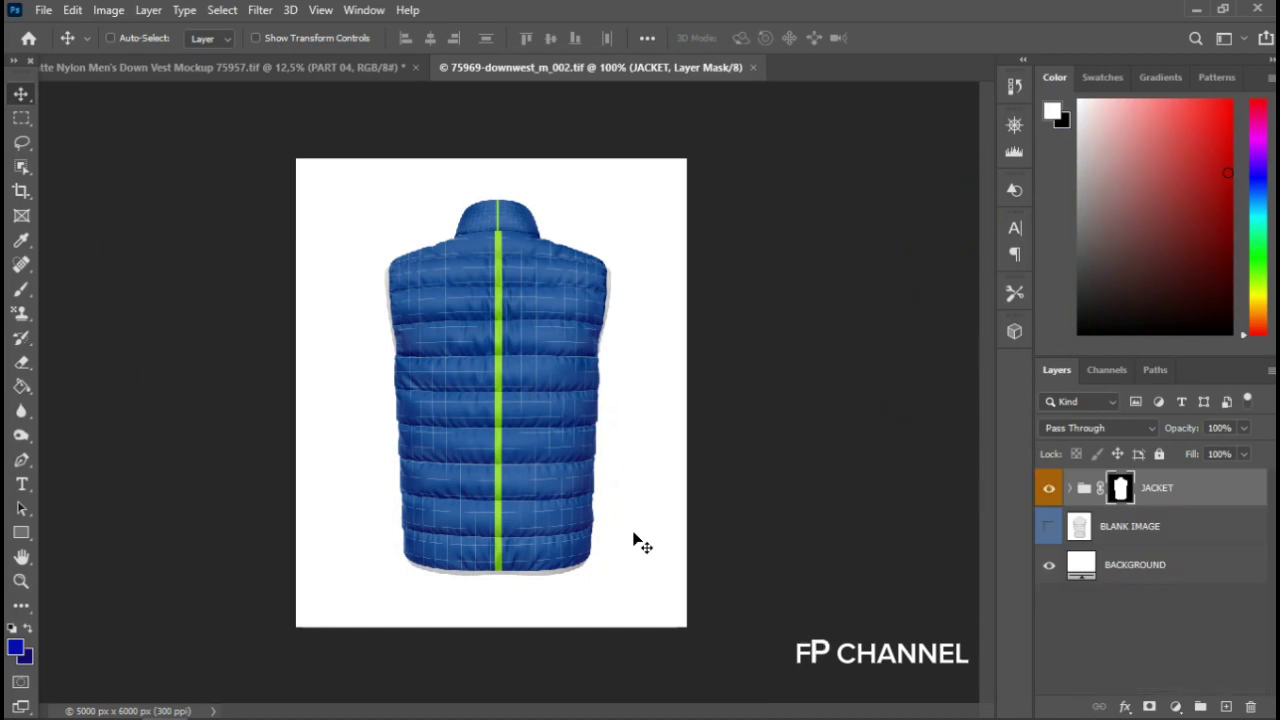
Zoom in and hide the vest's BACKGROUND, HIGHLIGHTS and SHADOW layers
key("ctrl+plus")
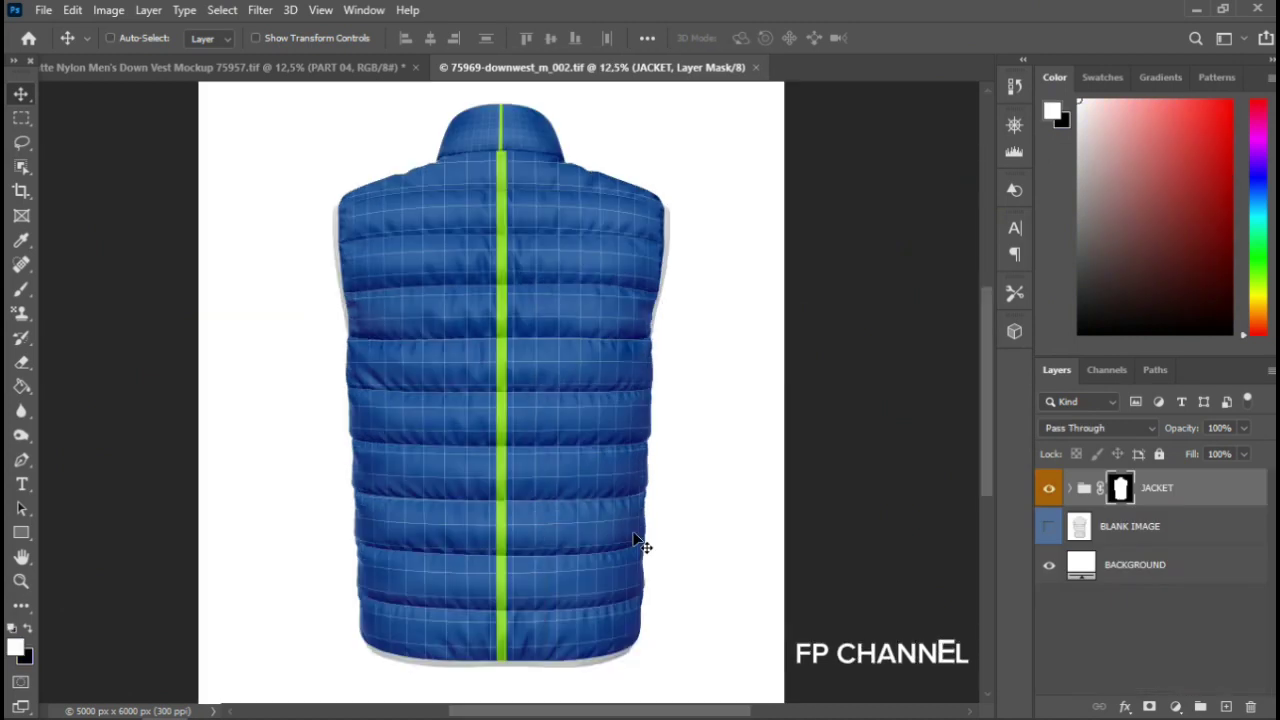
left_click(1049, 568)
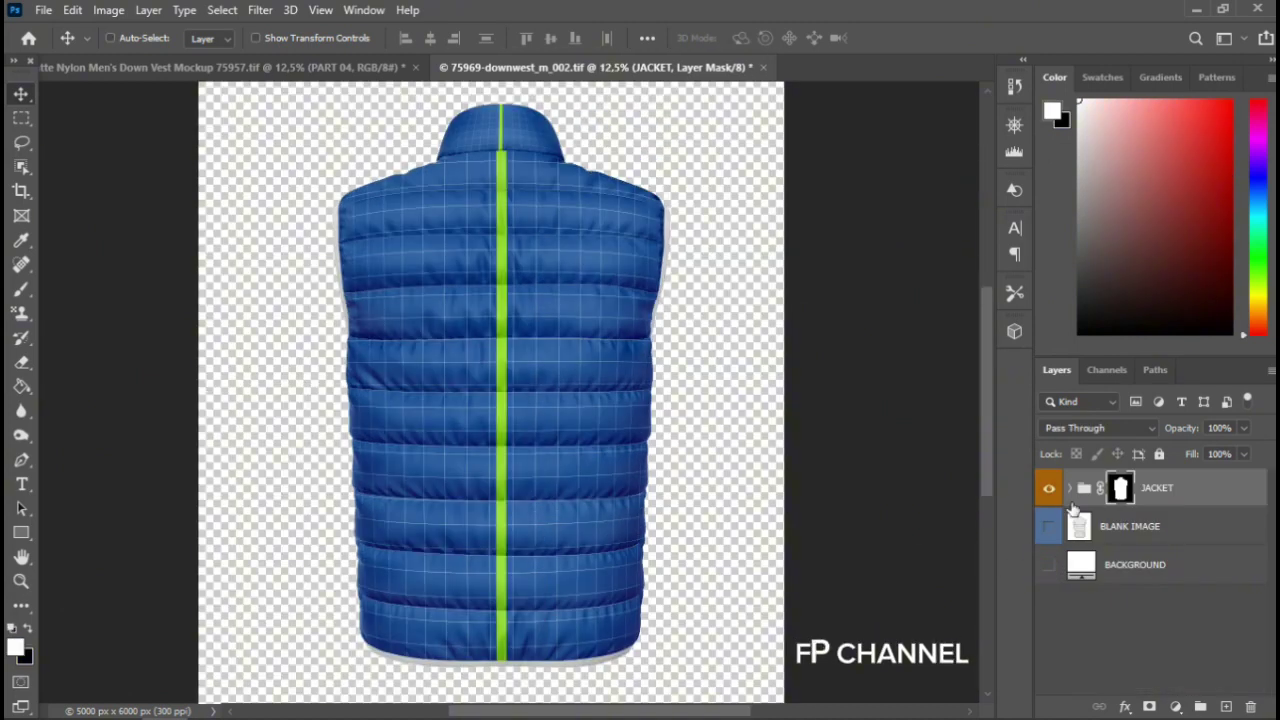
left_click(1071, 490)
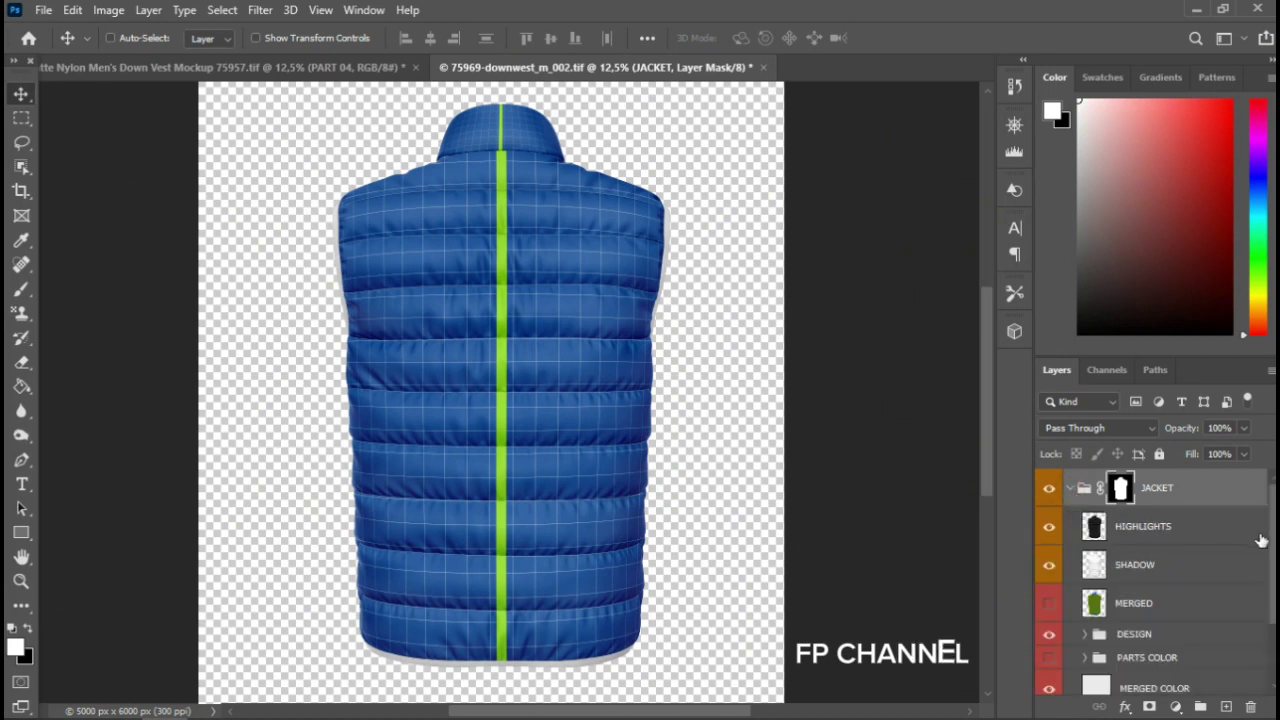
left_click(1049, 527)
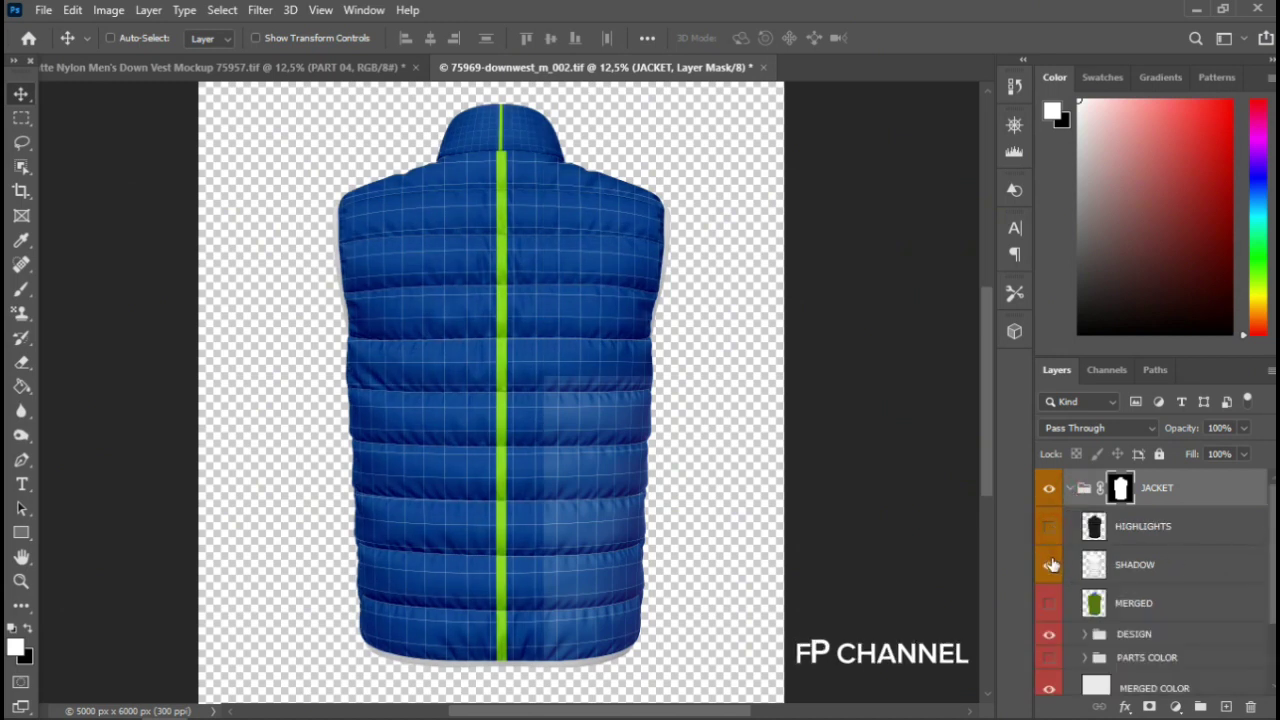
left_click(1049, 565)
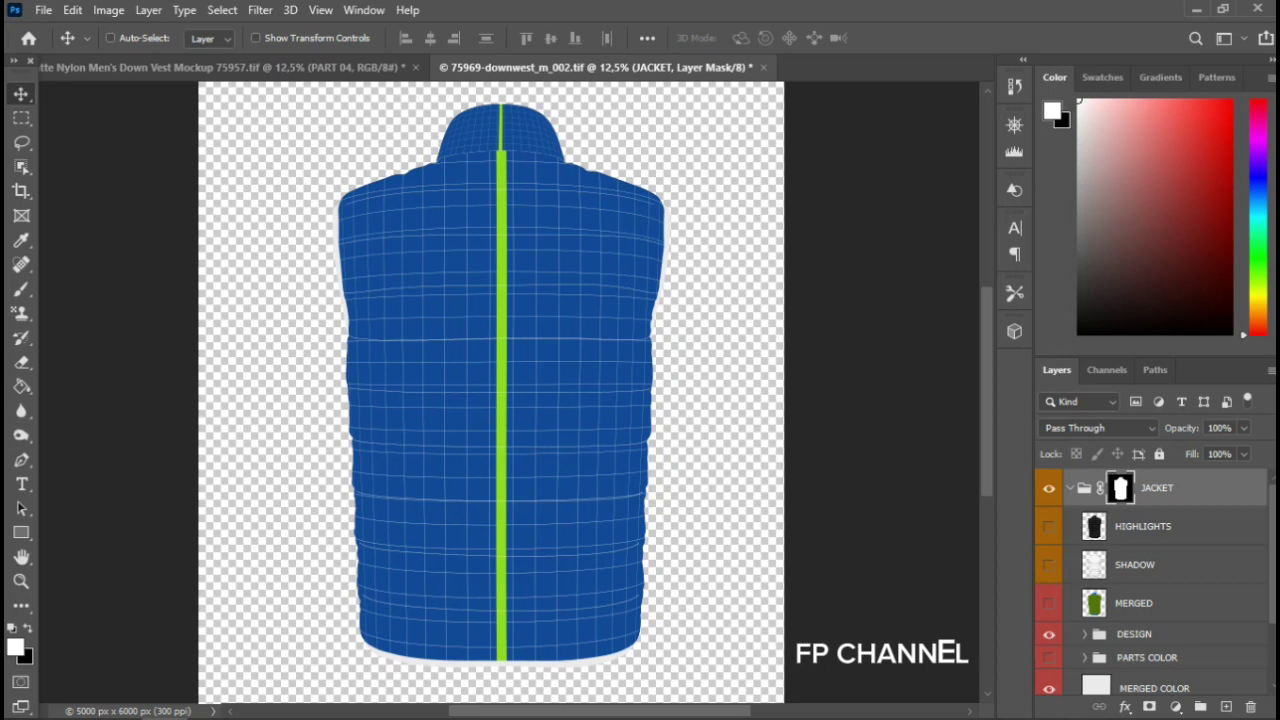
Hide the PART 01 collar layer in the DESIGN group and select PART 02
scroll(1057, 568, "down", 2)
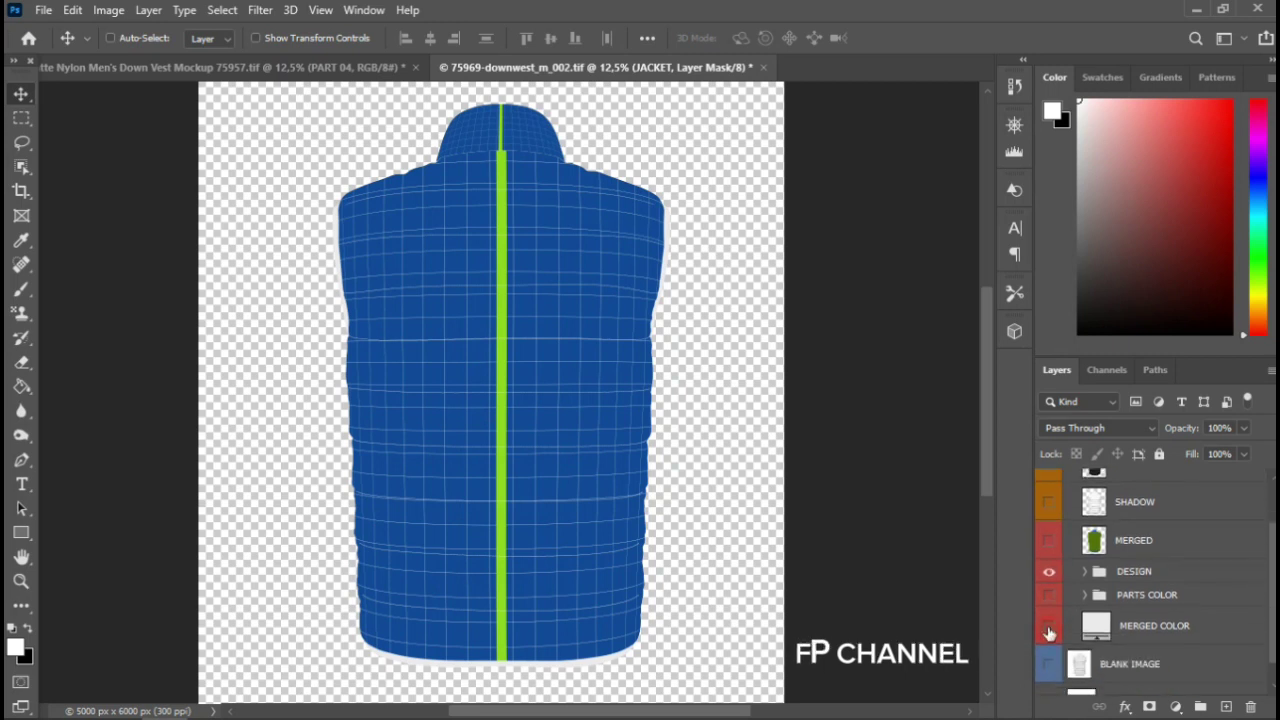
left_click(1085, 571)
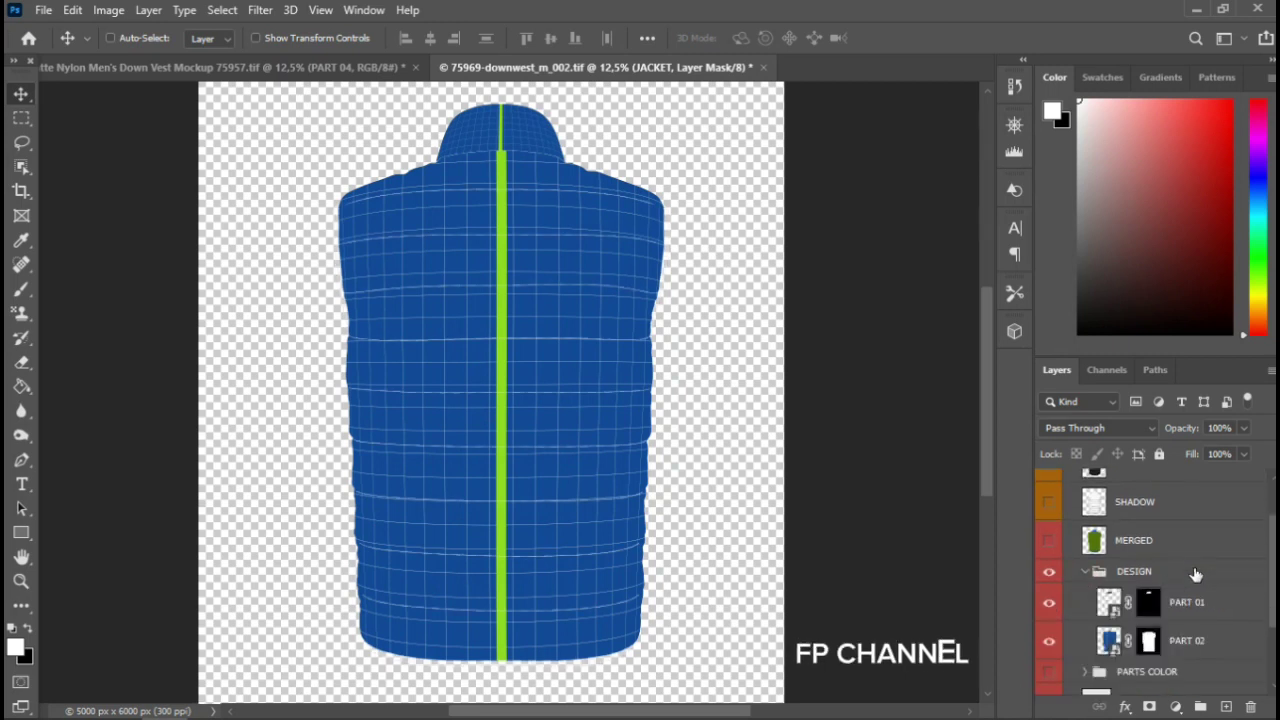
left_click(1049, 604)
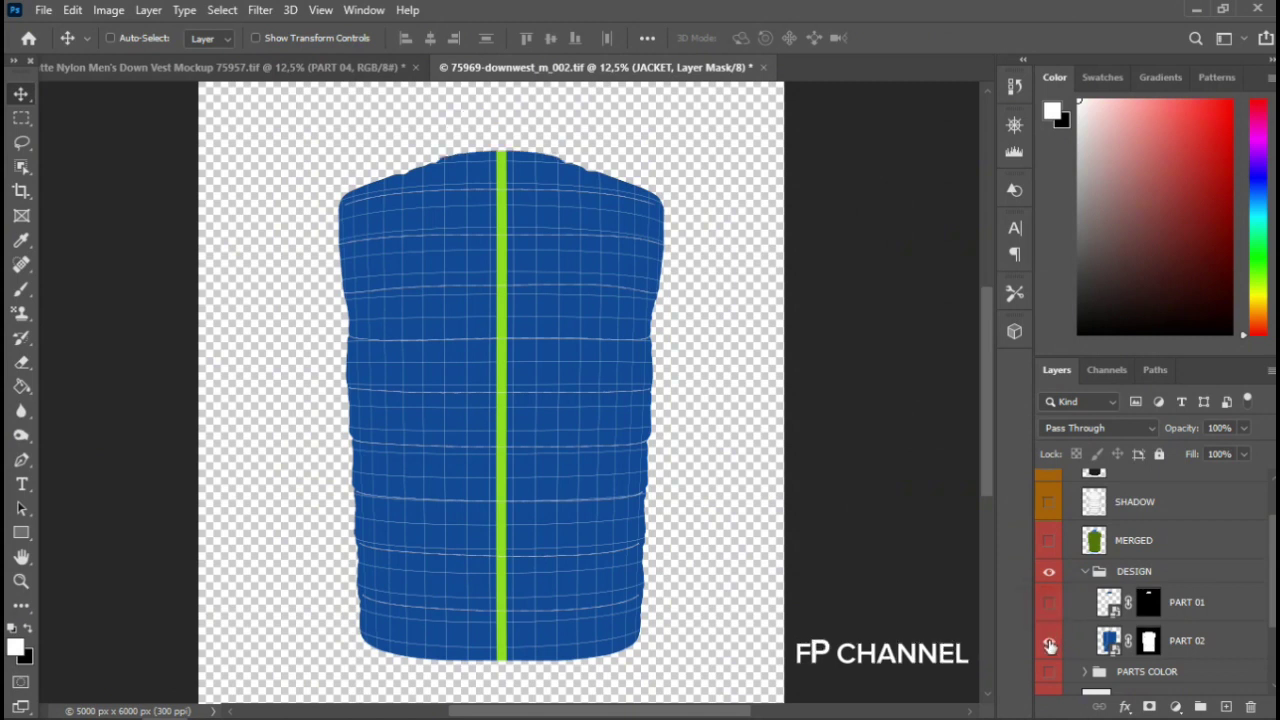
left_click(1197, 650)
left_click(1195, 645)
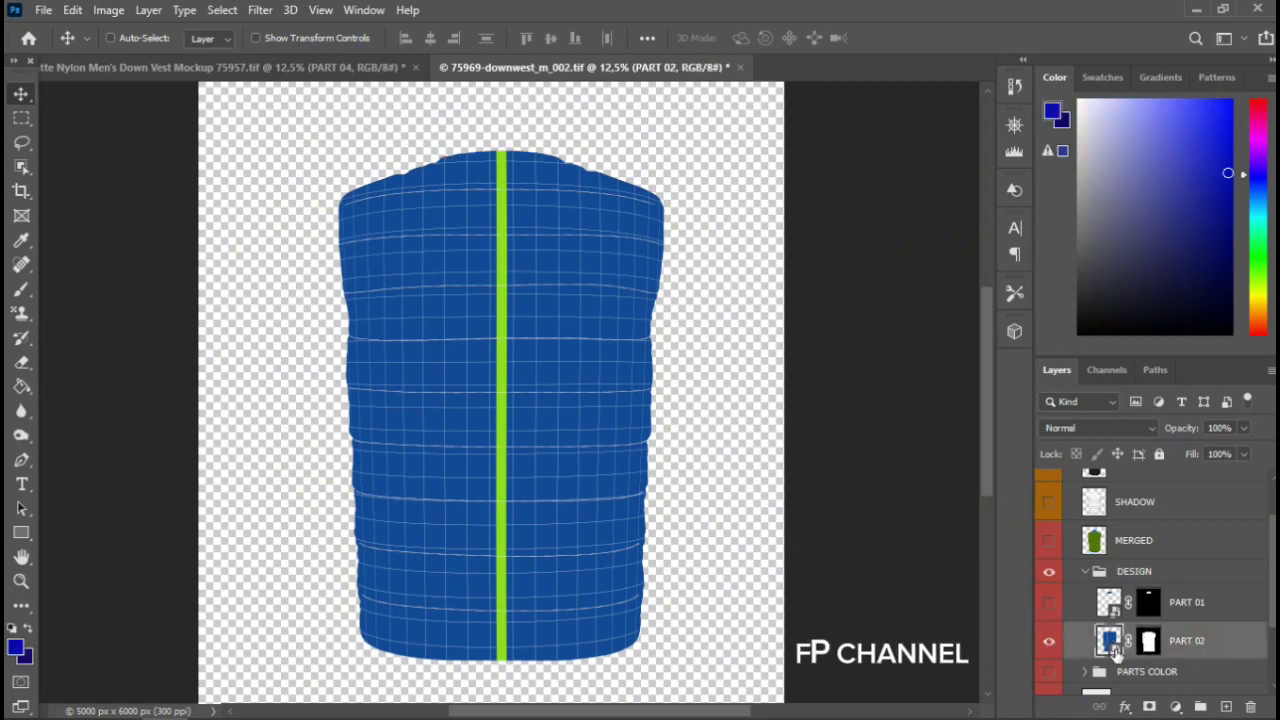
Open PART 02's contents, duplicate ADD YOUR DESIGN, and give the copy a gray Color Overlay
double_click(1110, 641)
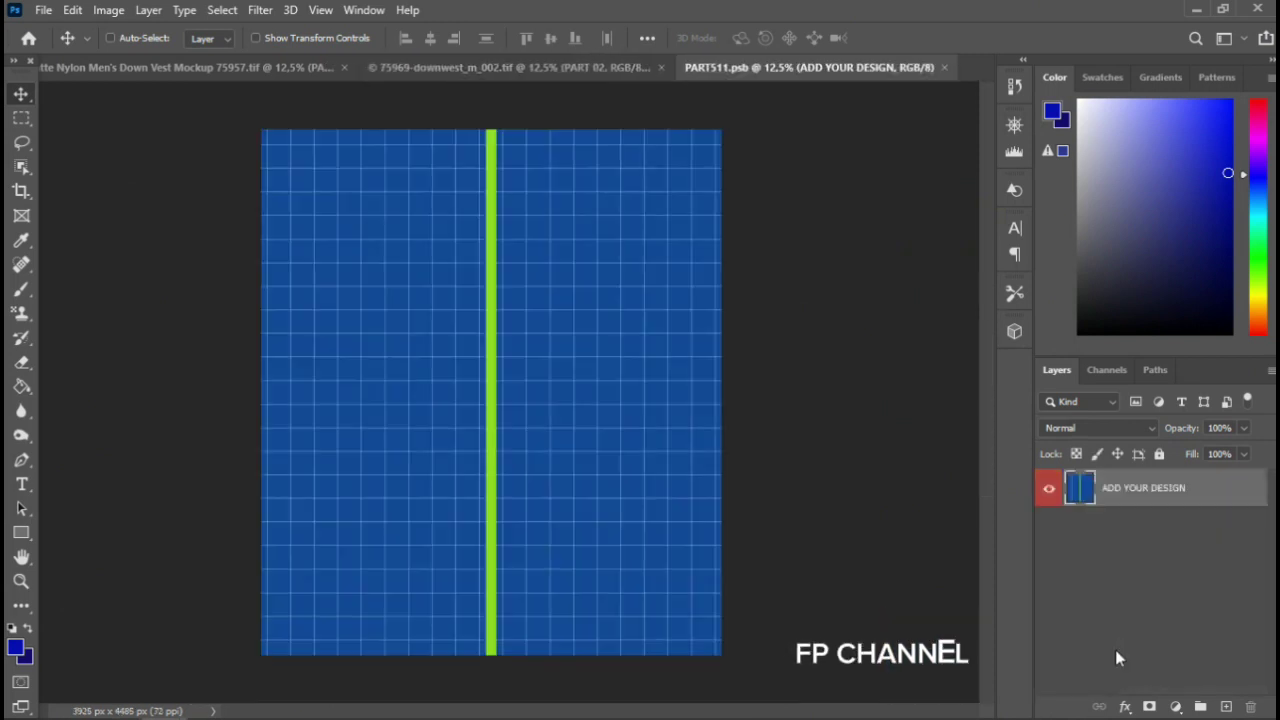
key("ctrl+j")
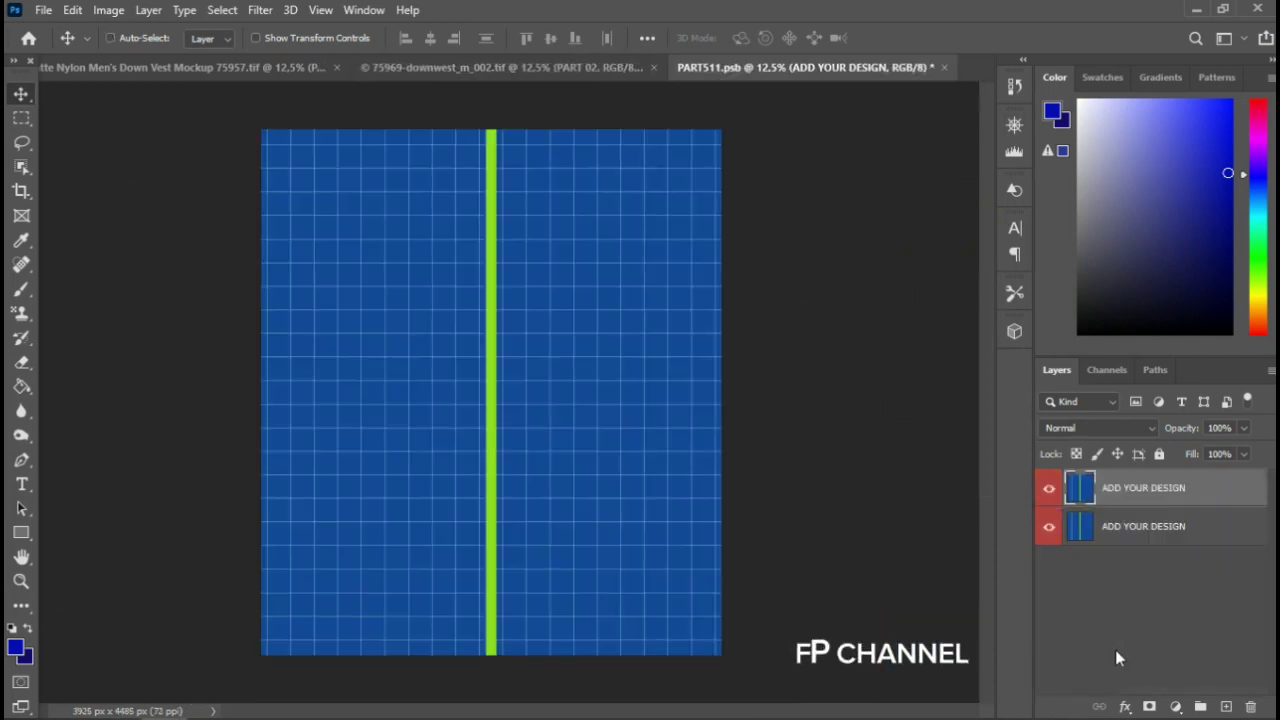
left_click(1125, 706)
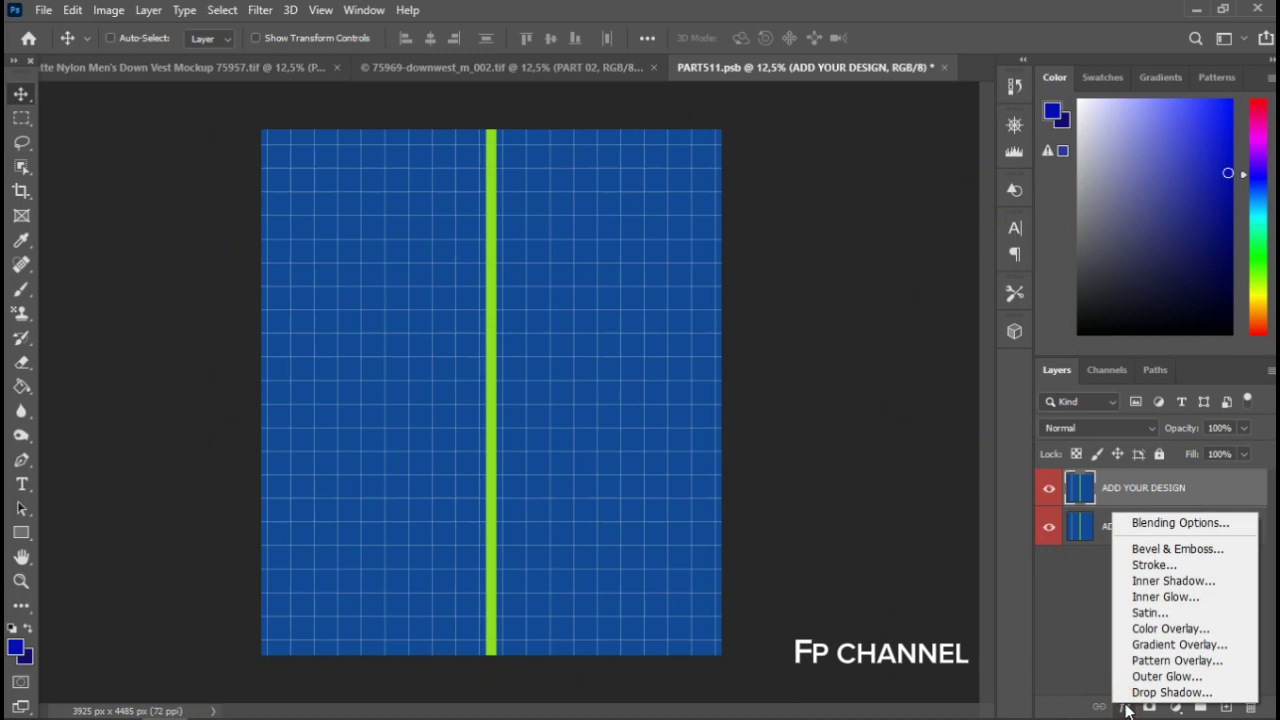
left_click(1135, 629)
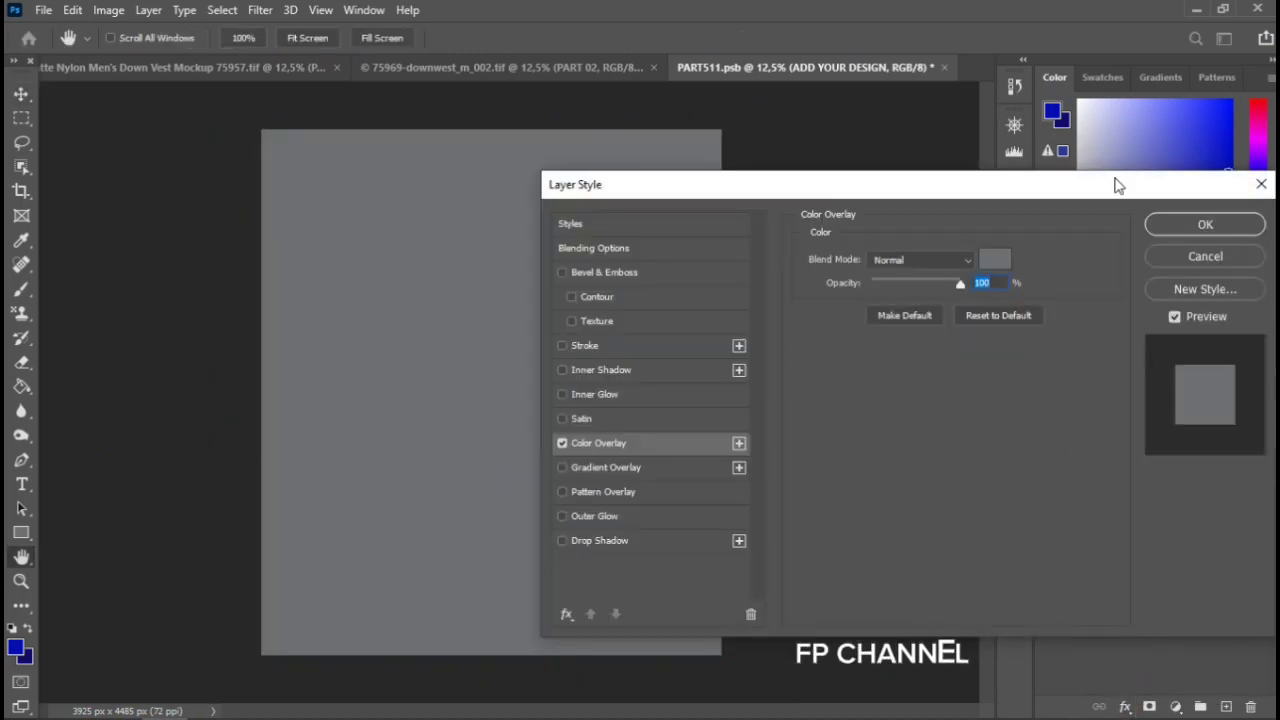
left_click(1176, 226)
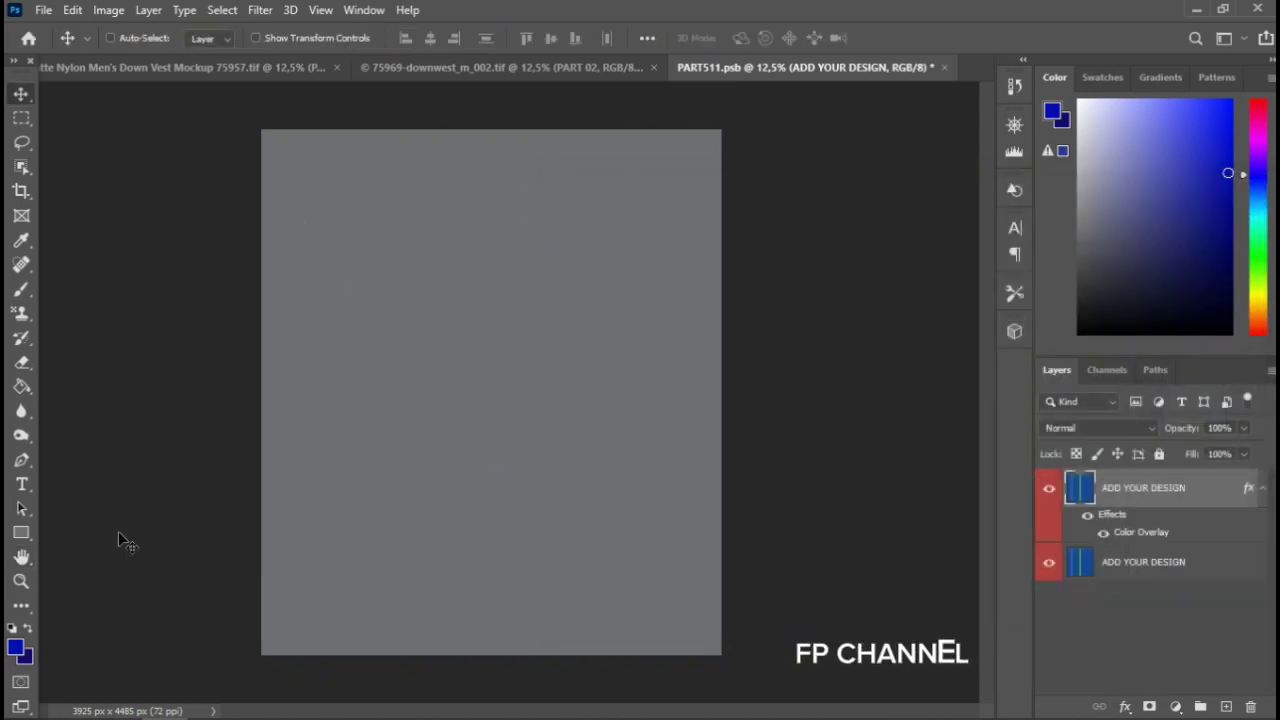
Draw a blue rectangle over the top half of the gray design
left_click(21, 532)
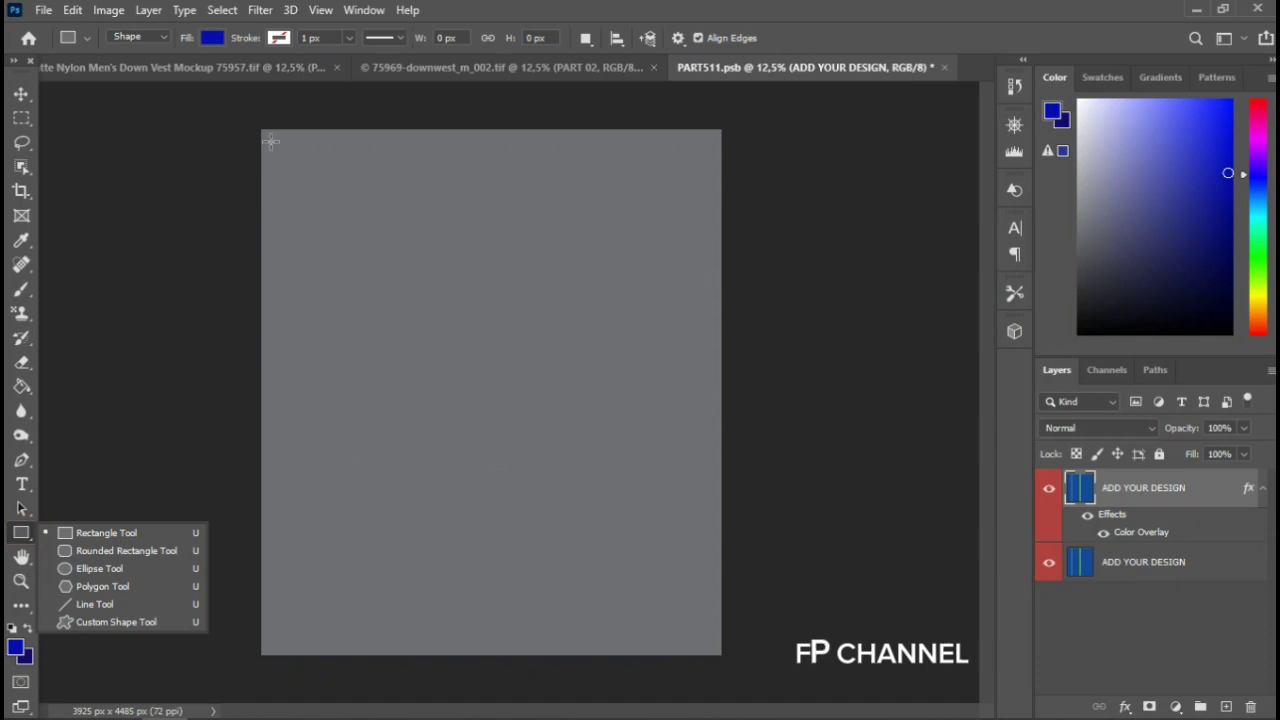
mouse_move(262, 130)
left_mouse_down()
mouse_move(708, 425)
mouse_move(714, 534)
mouse_move(721, 406)
mouse_move(718, 421)
left_mouse_up()
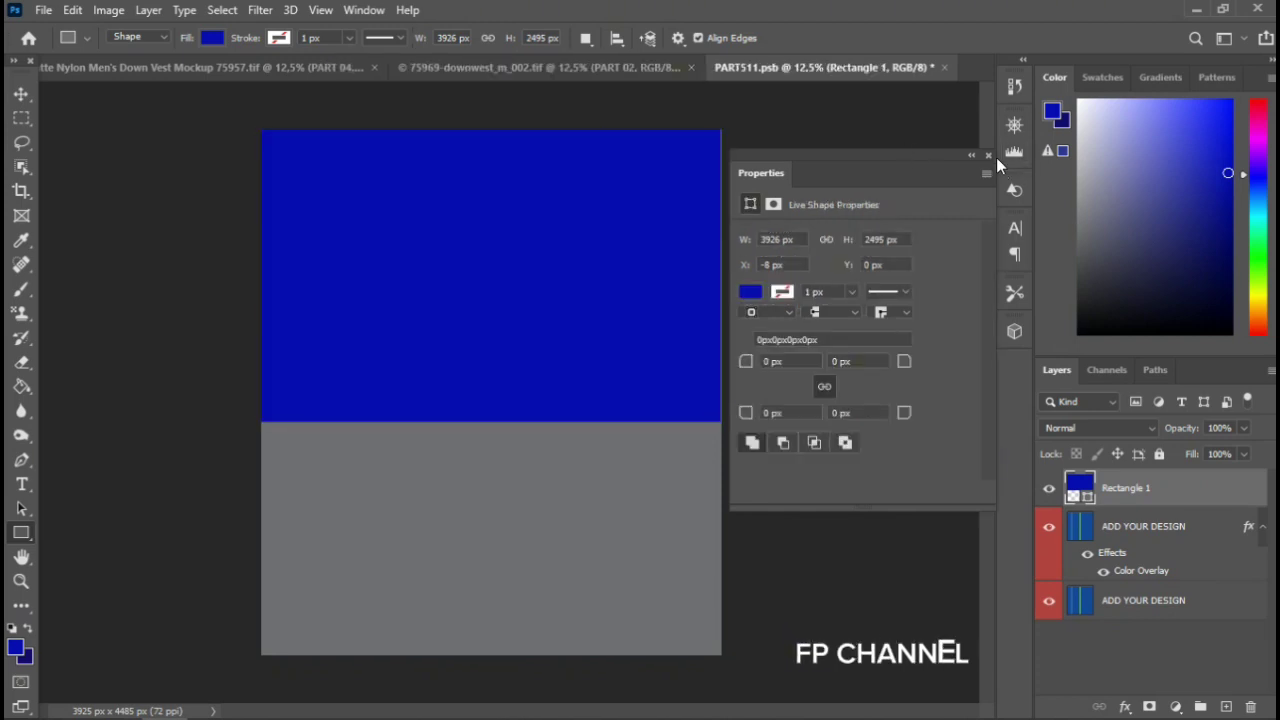
left_click(988, 158)
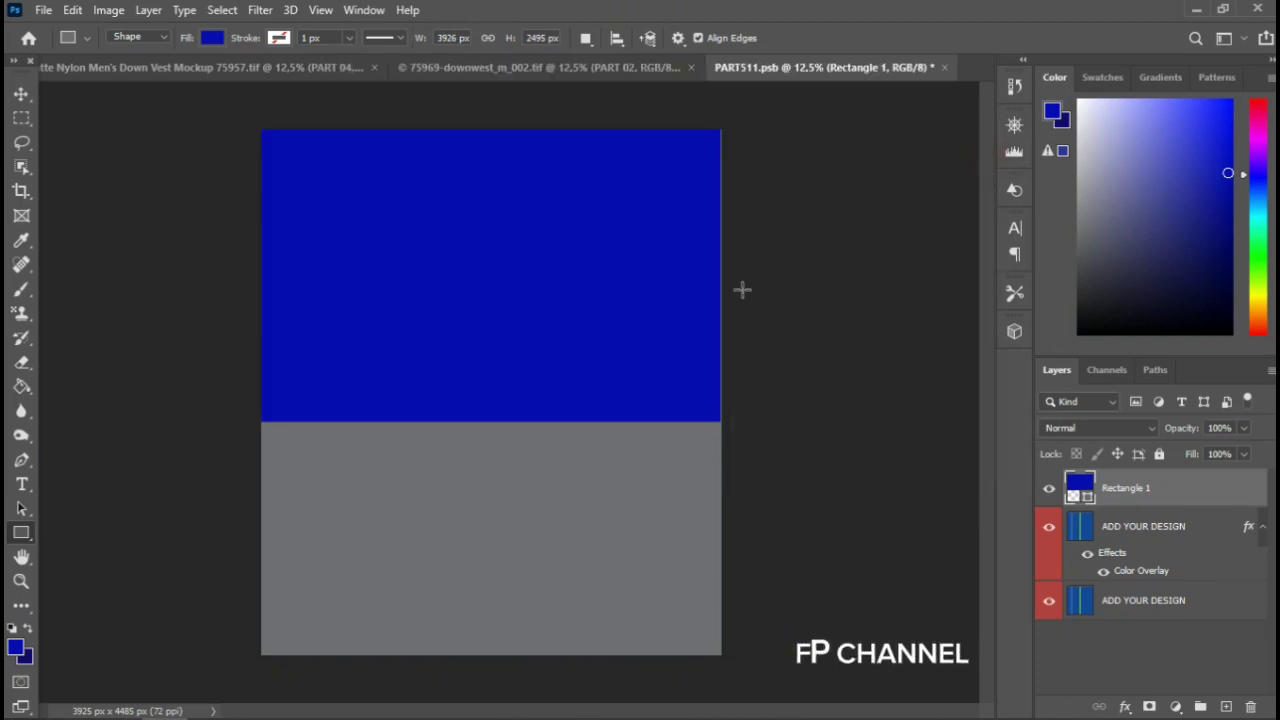
Stretch Rectangle 1 to the full design width (3926 × 2495 px) and save PART511.psb
key("ctrl+t")
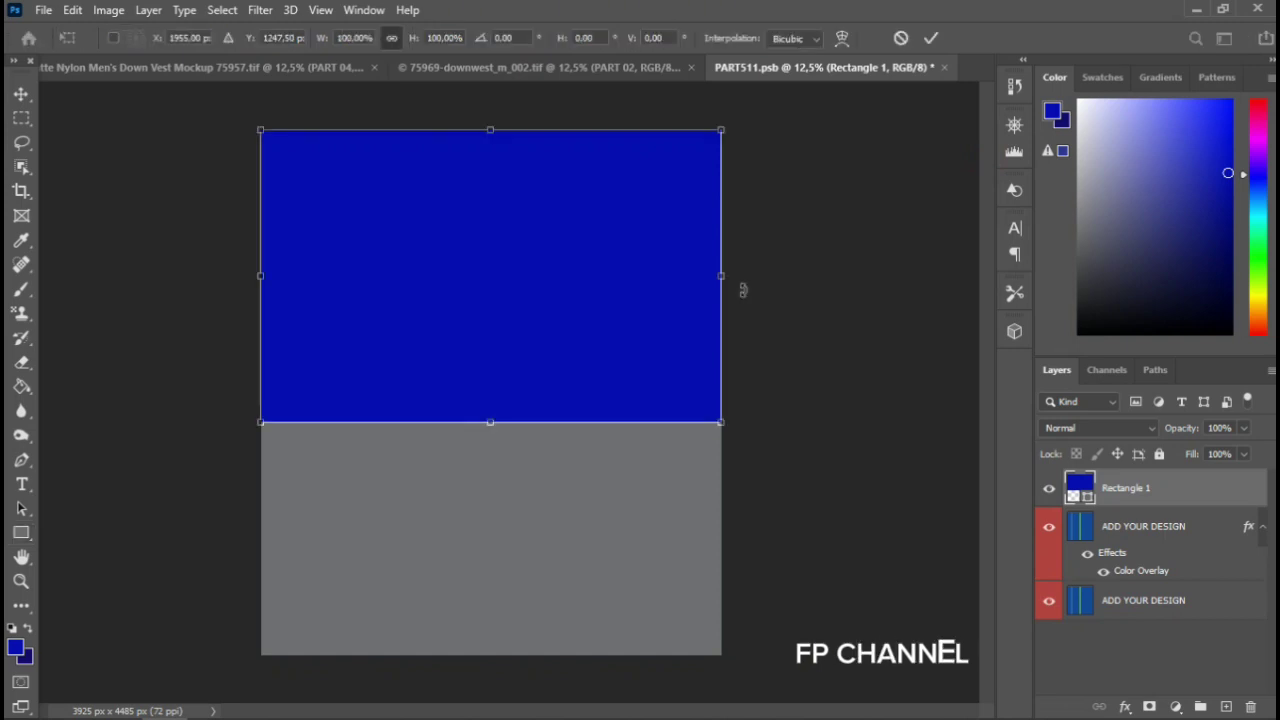
key("Left")
key("Left")
key("Left")
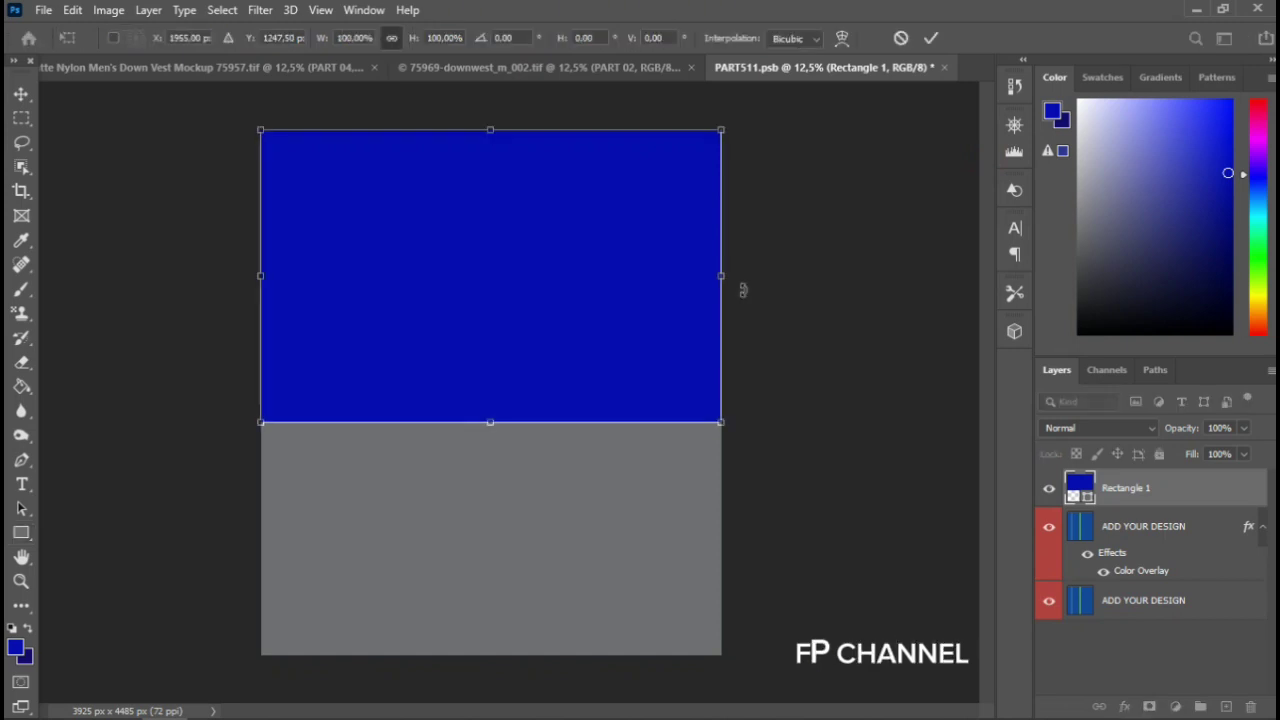
left_click_drag(721, 277, 724, 280)
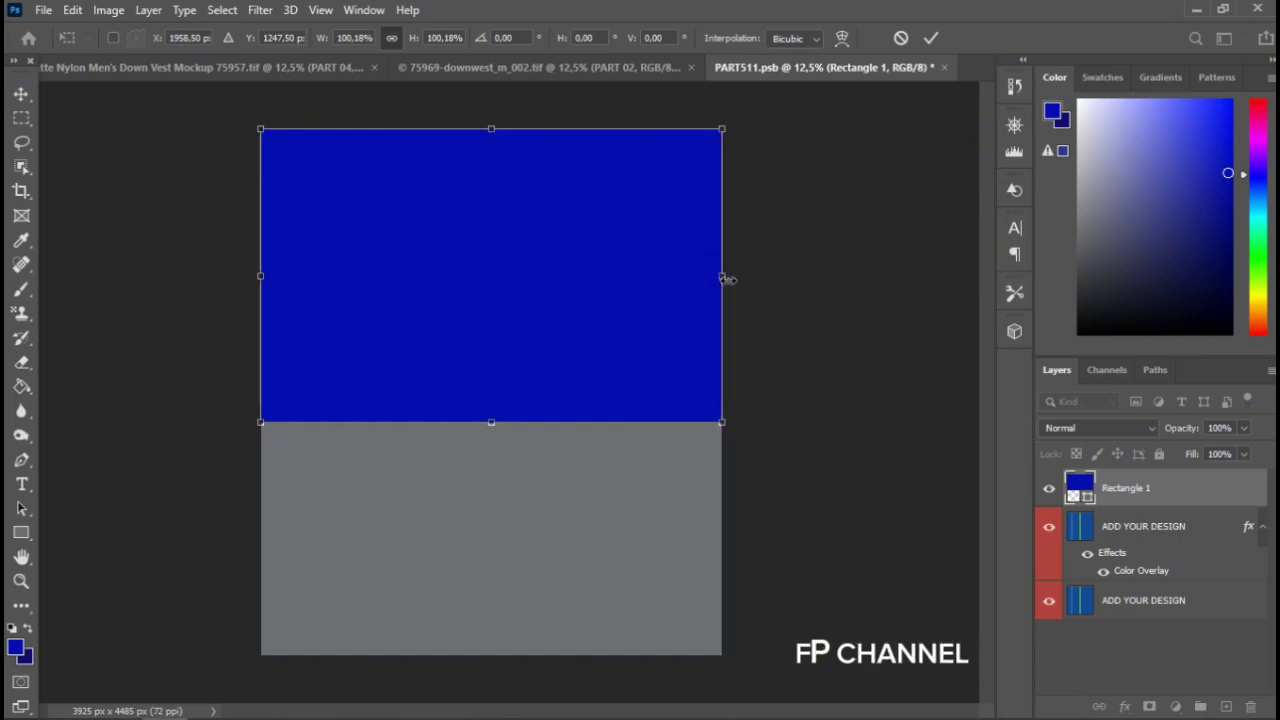
key("Return")
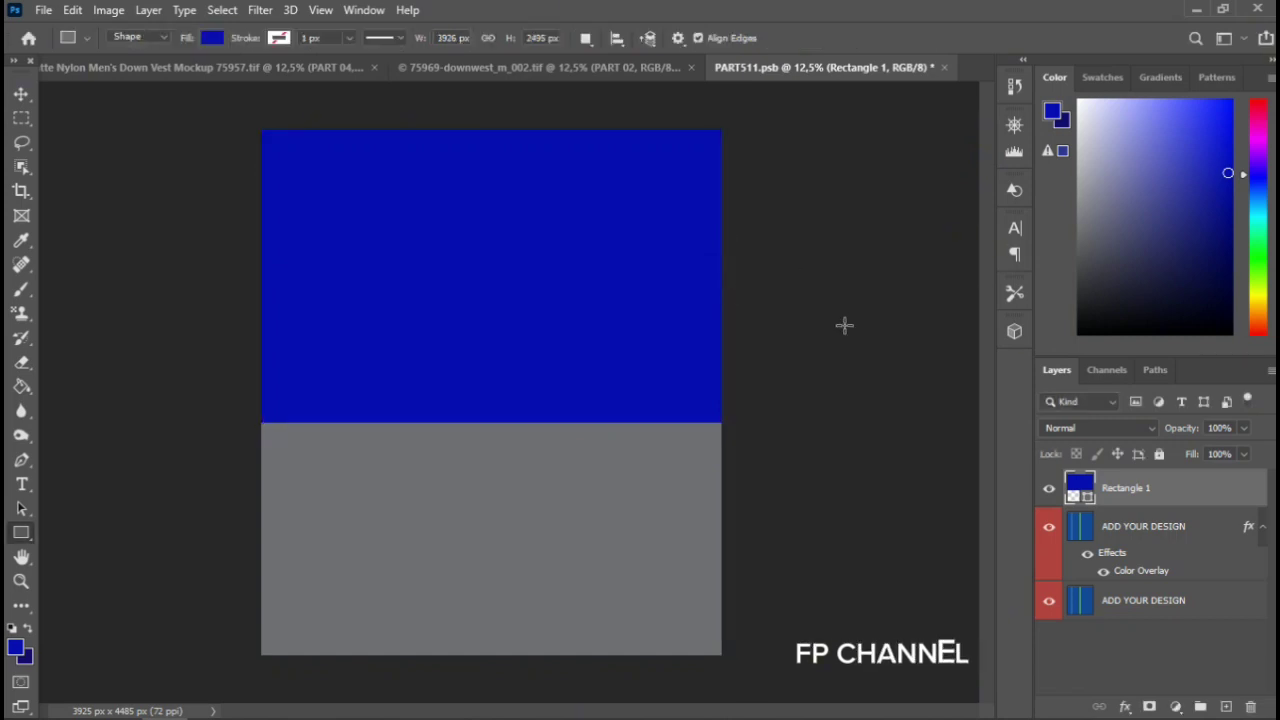
key("ctrl+s")
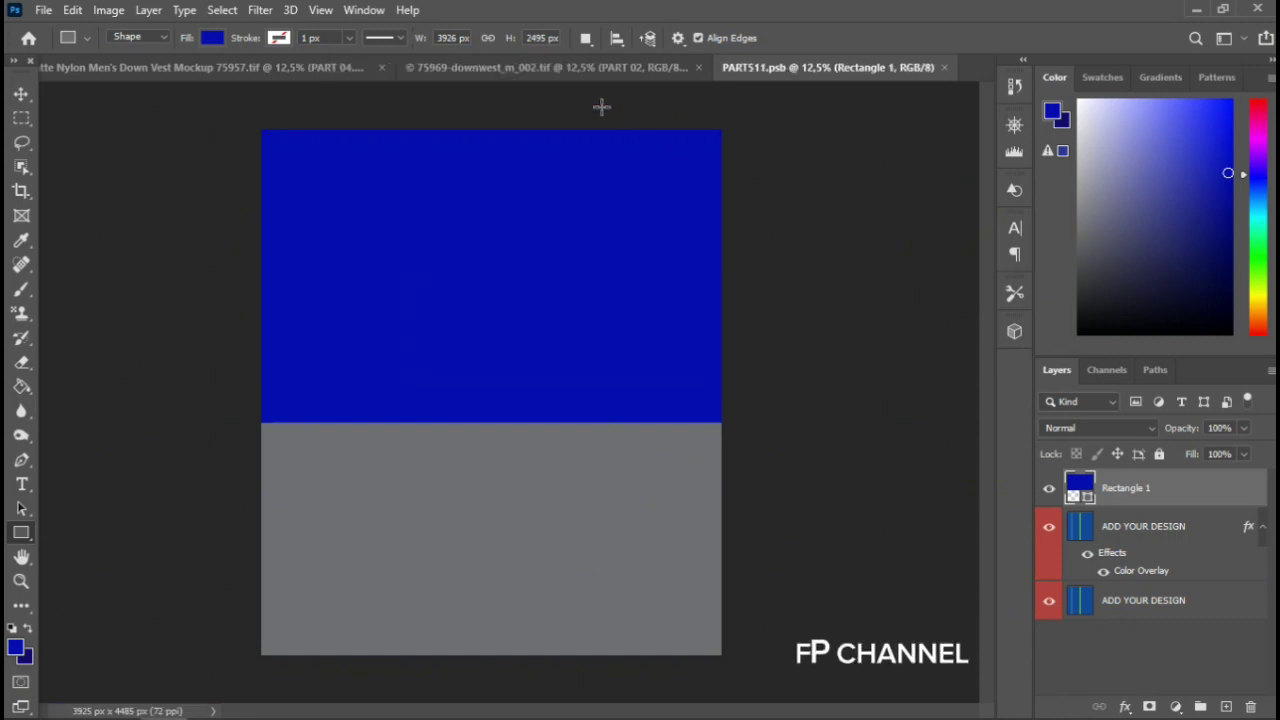
Show the PART 01 collar layer and tint it blue with a #050daf Color Overlay
left_click(560, 68)
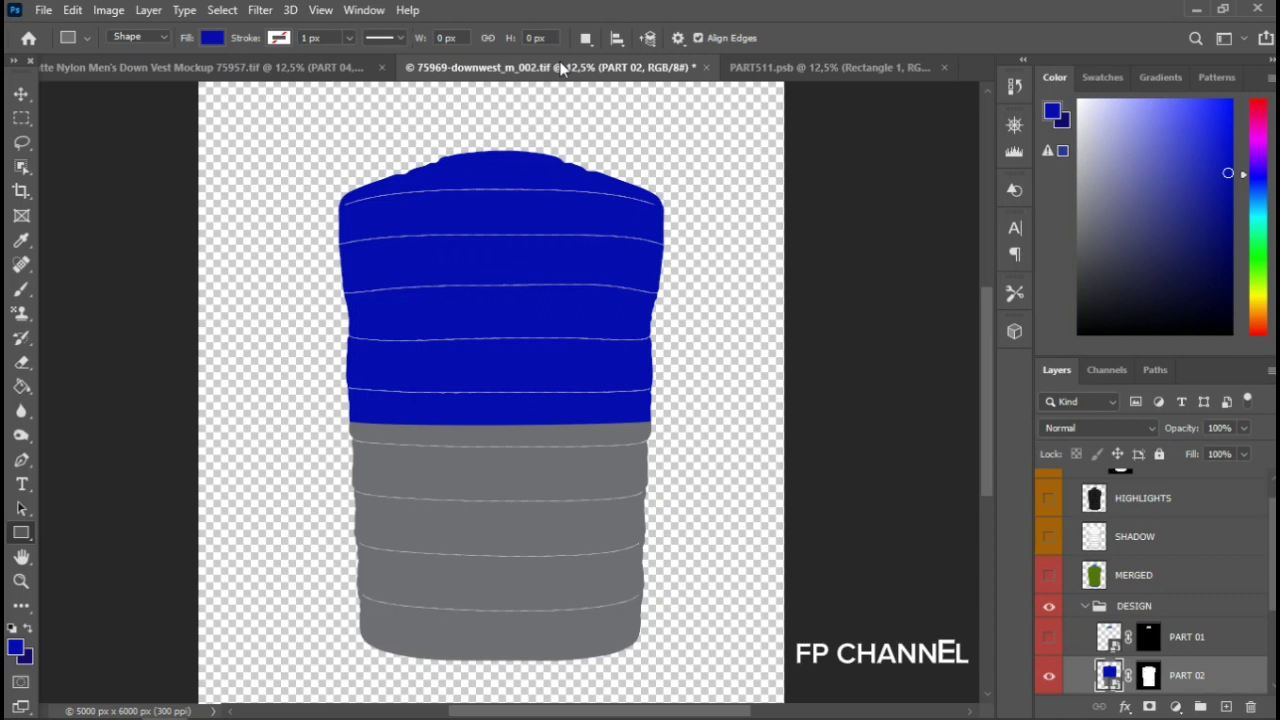
left_click(1207, 636)
left_click(1049, 637)
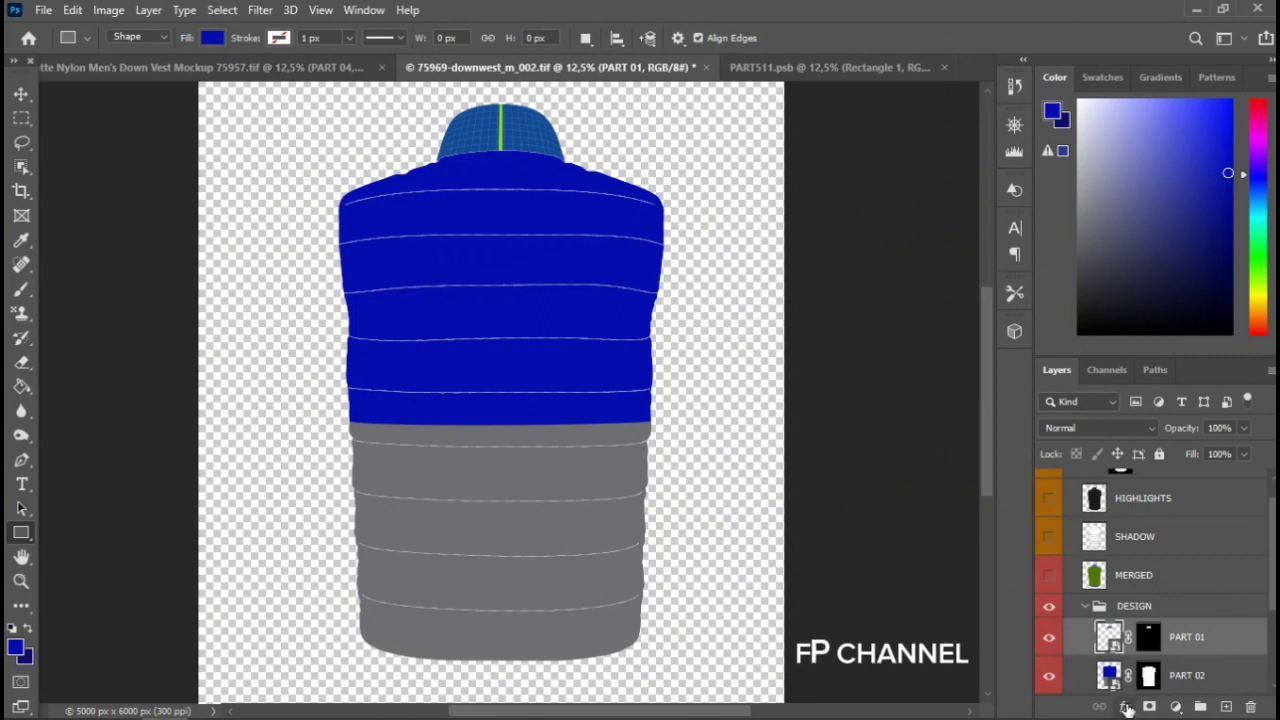
left_click(1125, 707)
left_click(1142, 628)
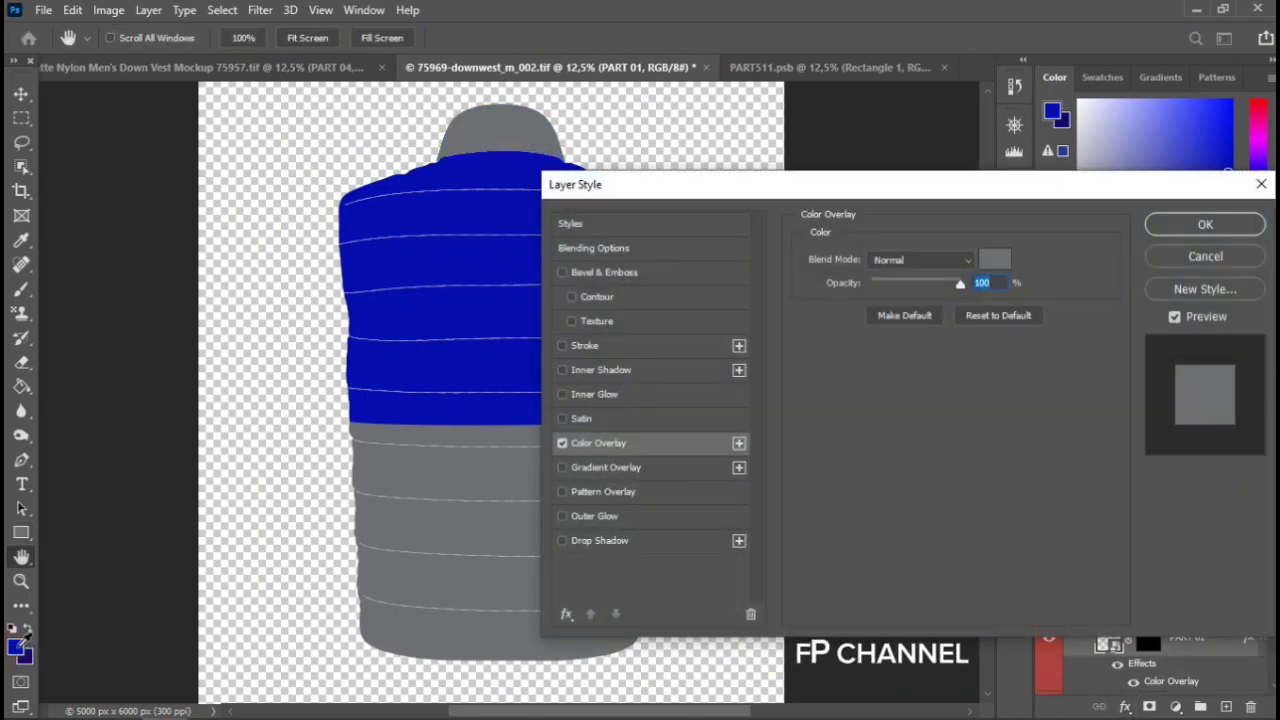
left_click(995, 261)
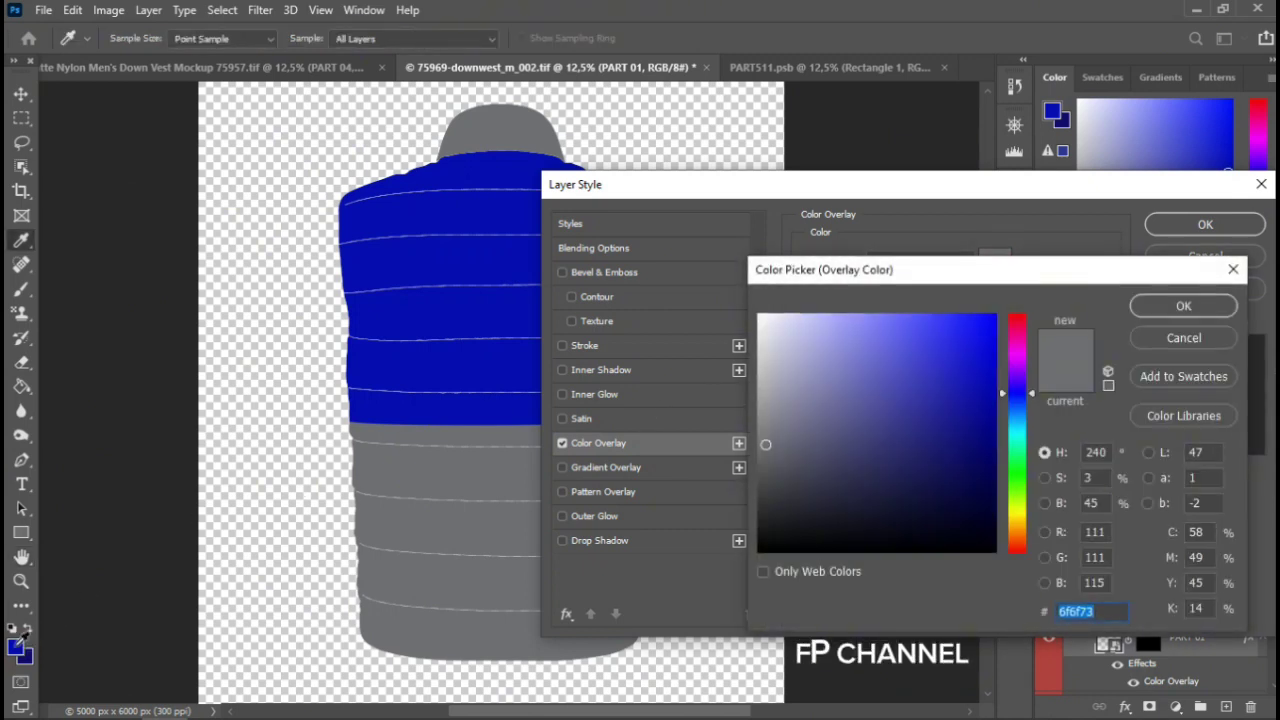
key("ctrl+v")
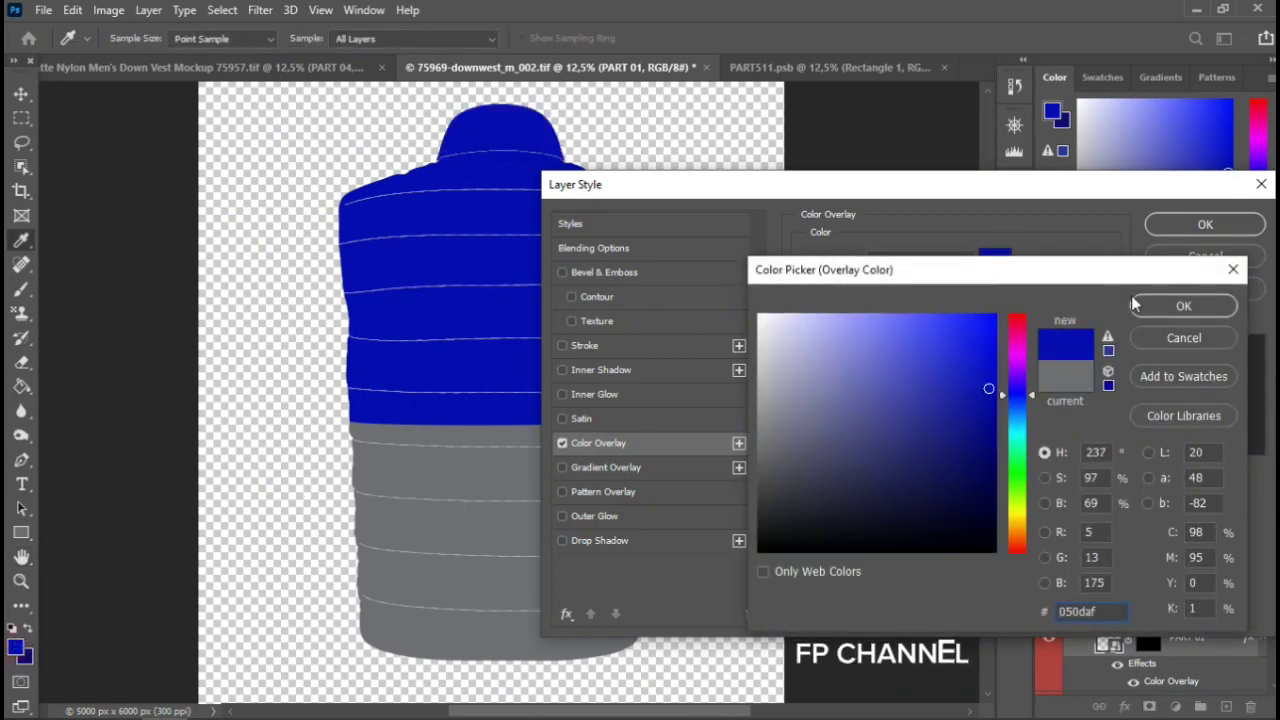
left_click(1174, 305)
left_click(1174, 226)
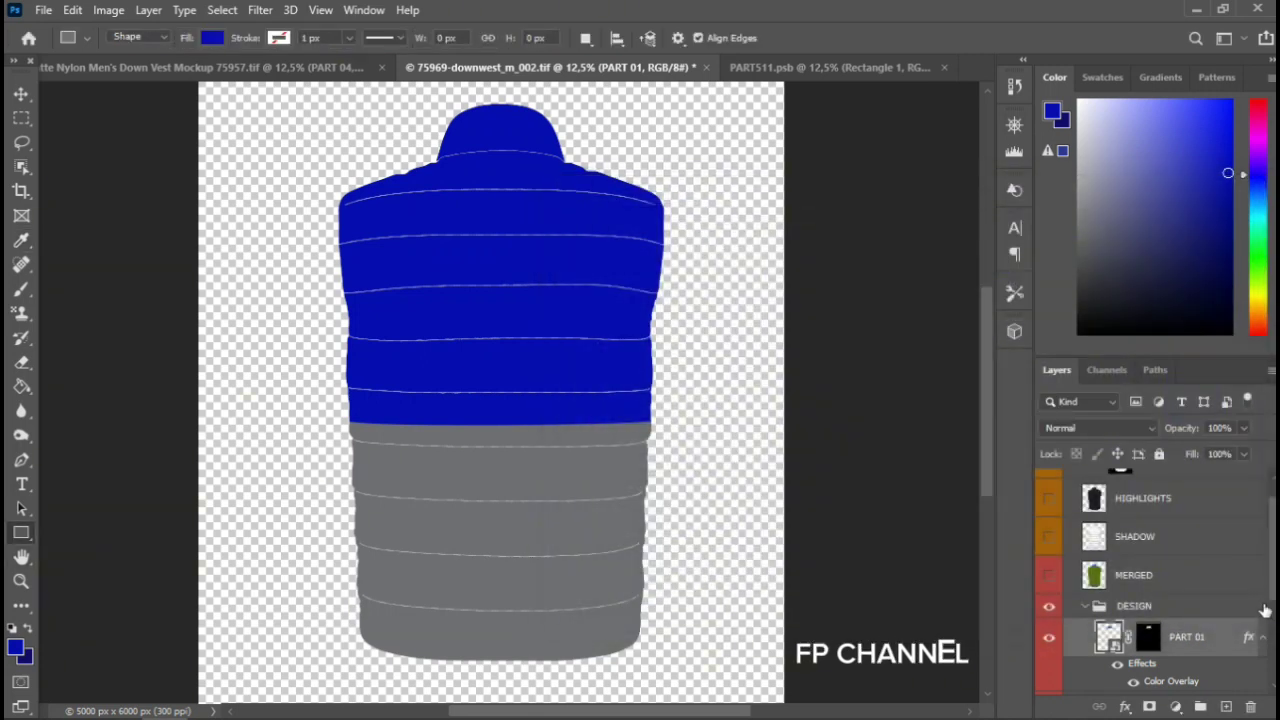
Turn the HIGHLIGHTS and SHADOW layers back on and select PART 02
scroll(1197, 531, "up", 1)
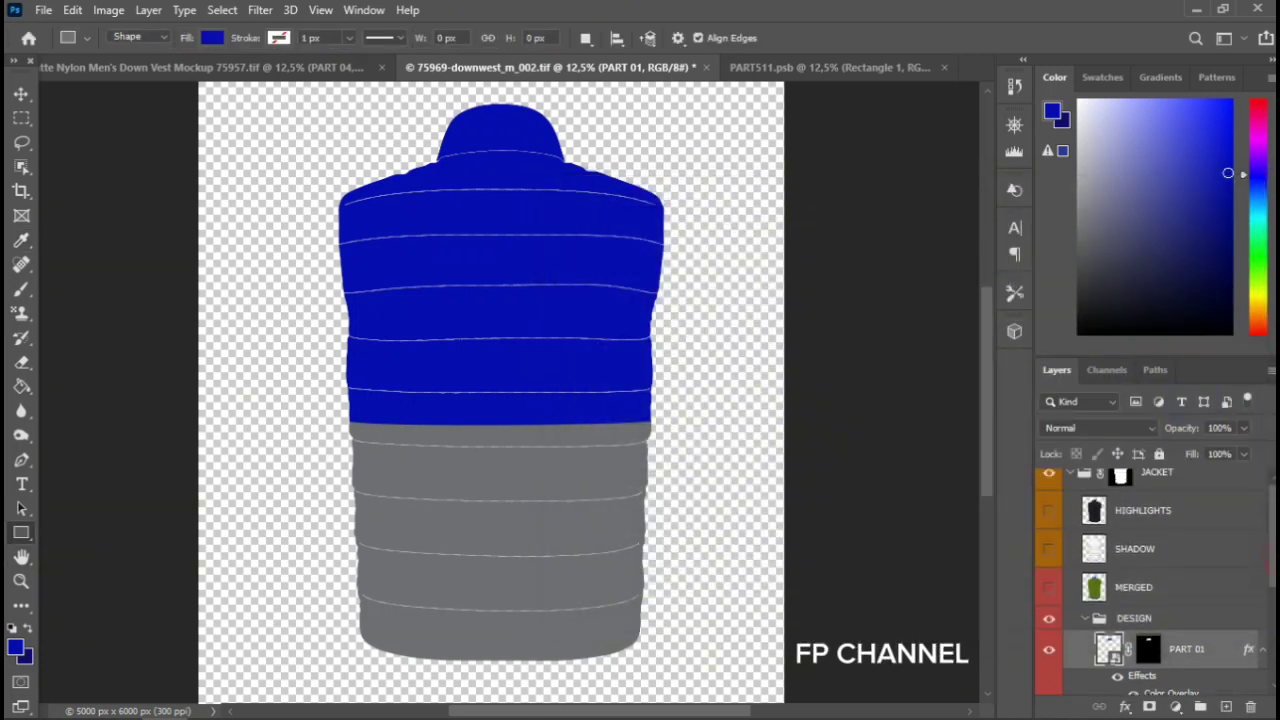
left_click(1048, 527)
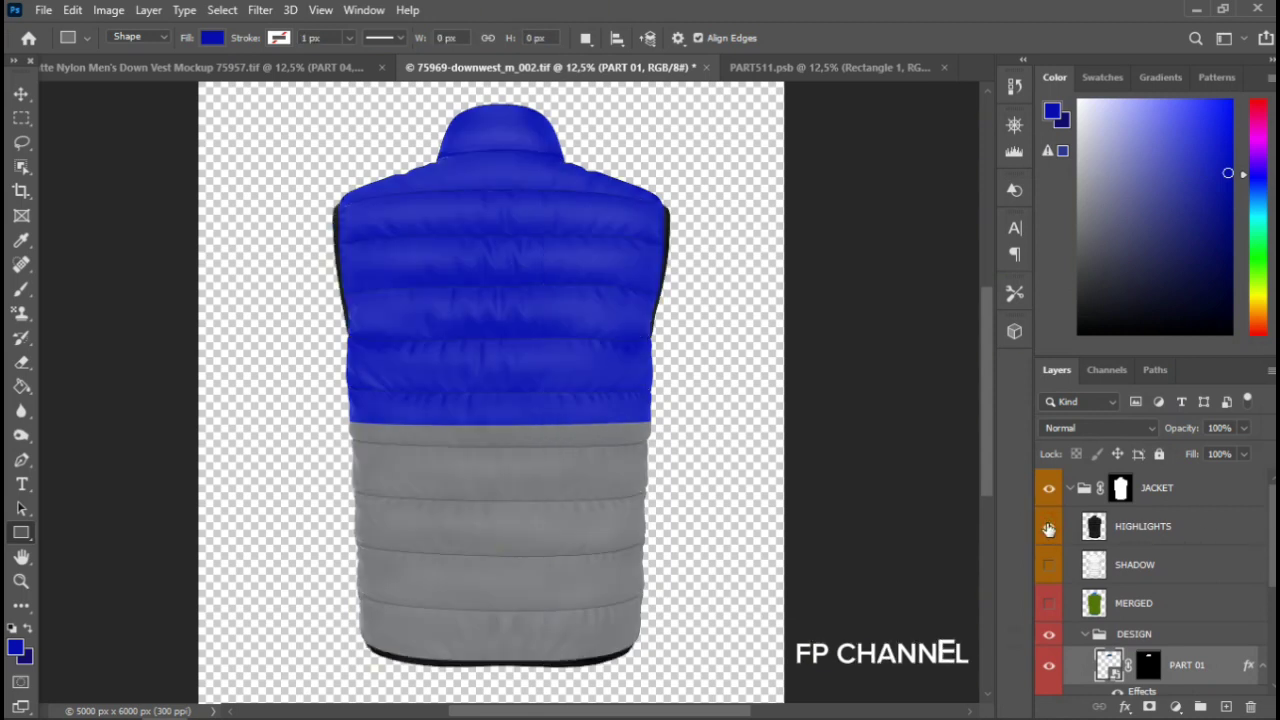
left_click(1049, 565)
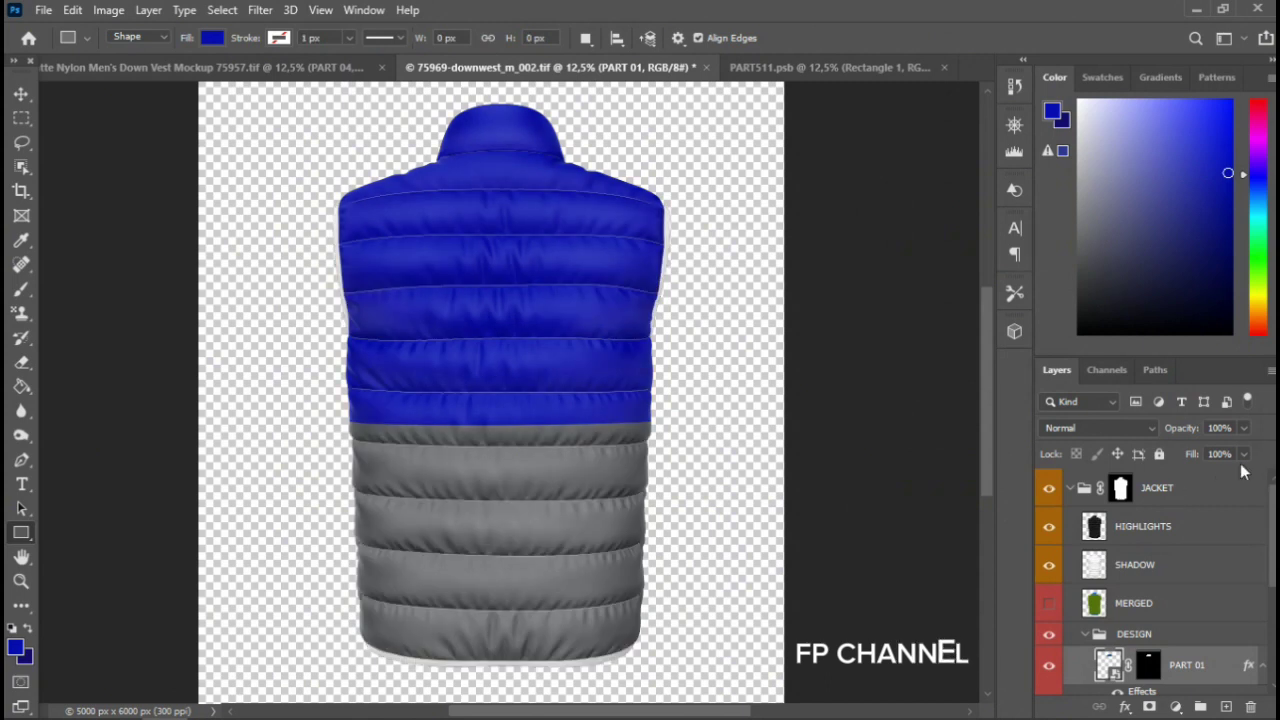
left_click_drag(1274, 498, 1274, 580)
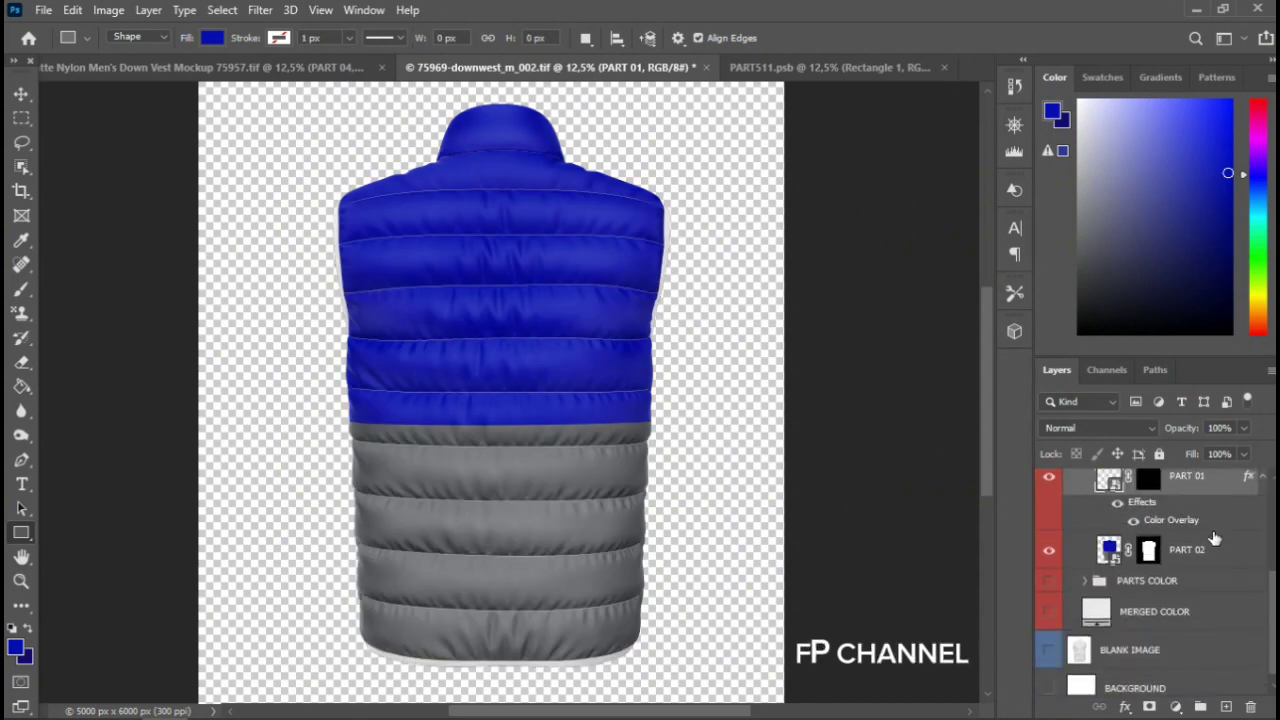
left_click(1212, 558)
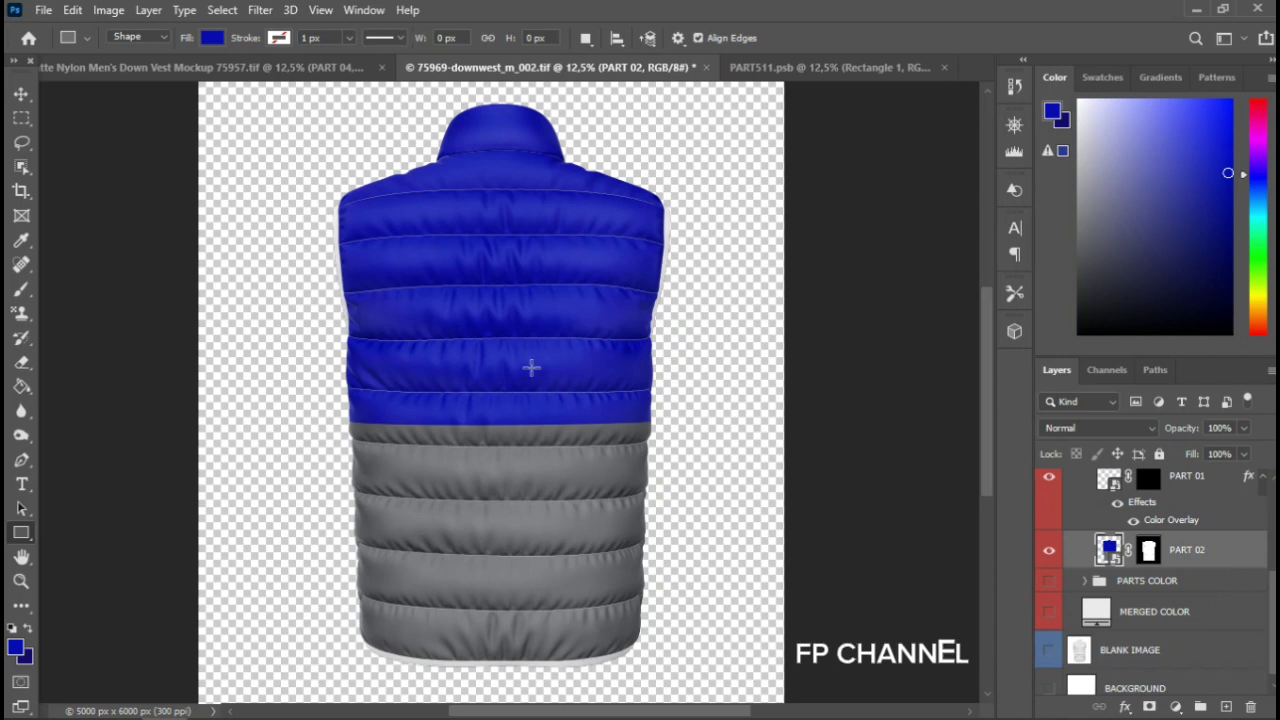
Add white 'CHELSEA' text across the vest's upper back
left_click(21, 486)
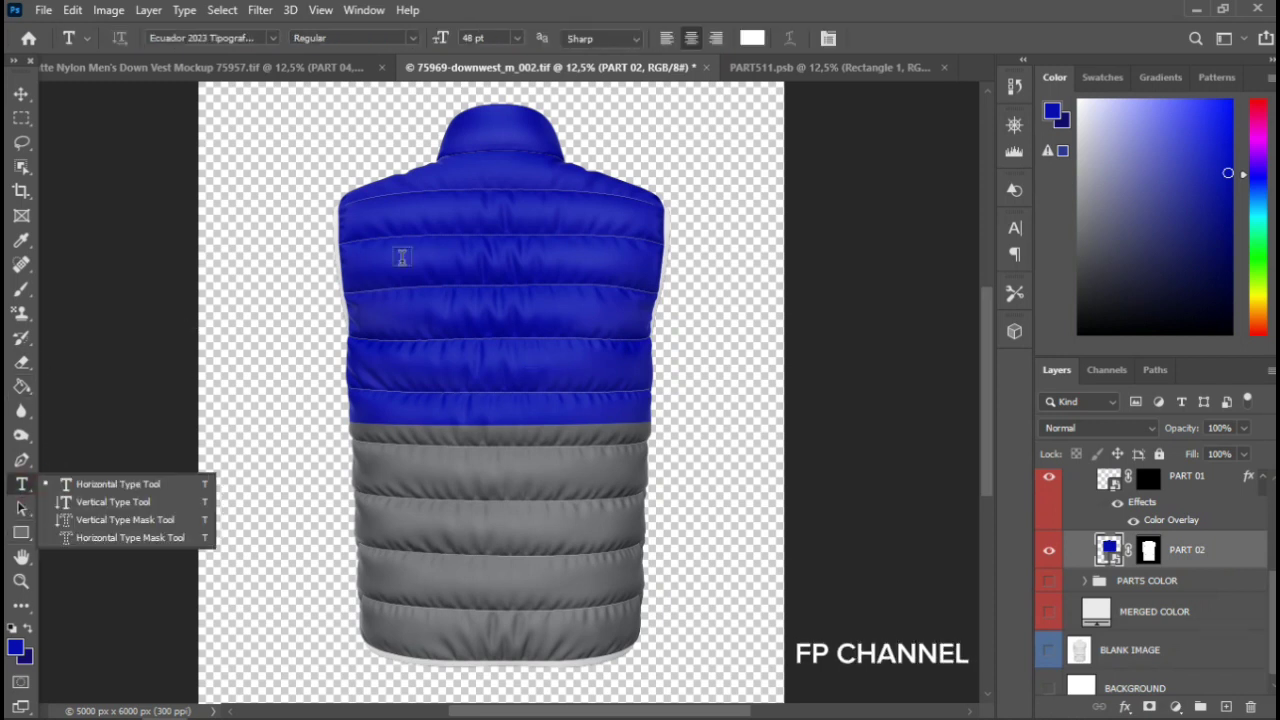
left_click(455, 210)
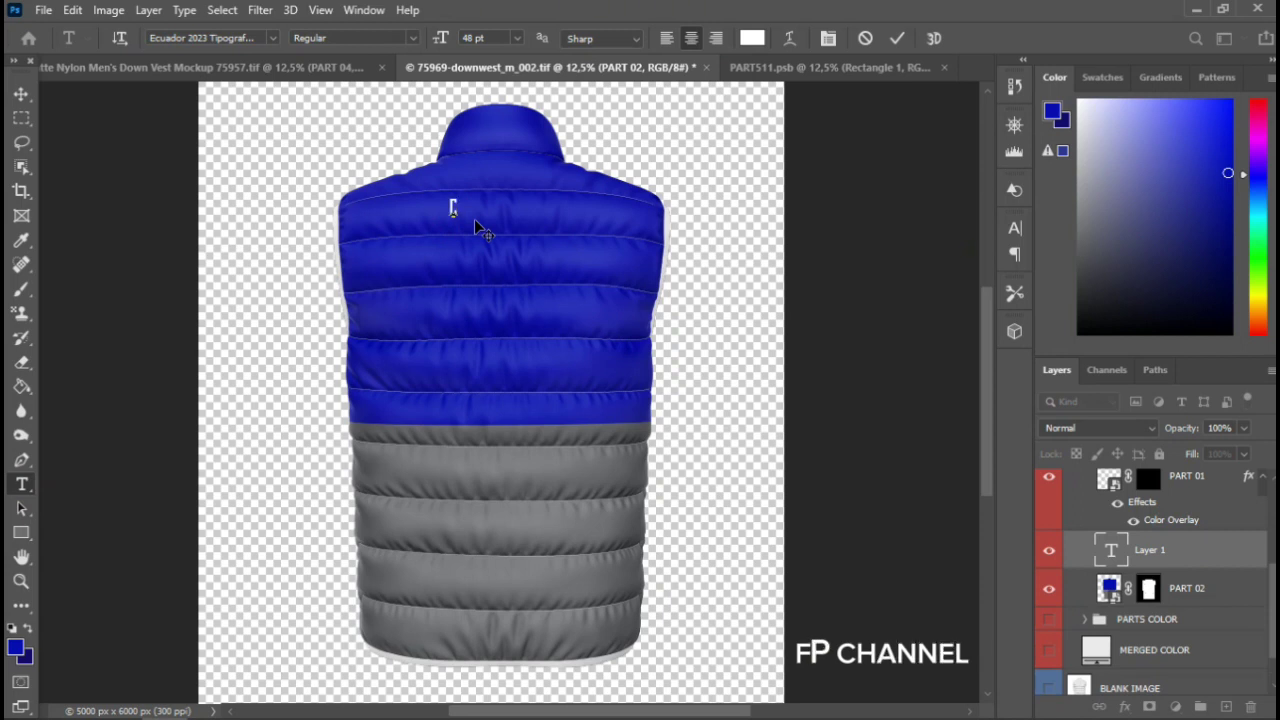
type("CHELSEA")
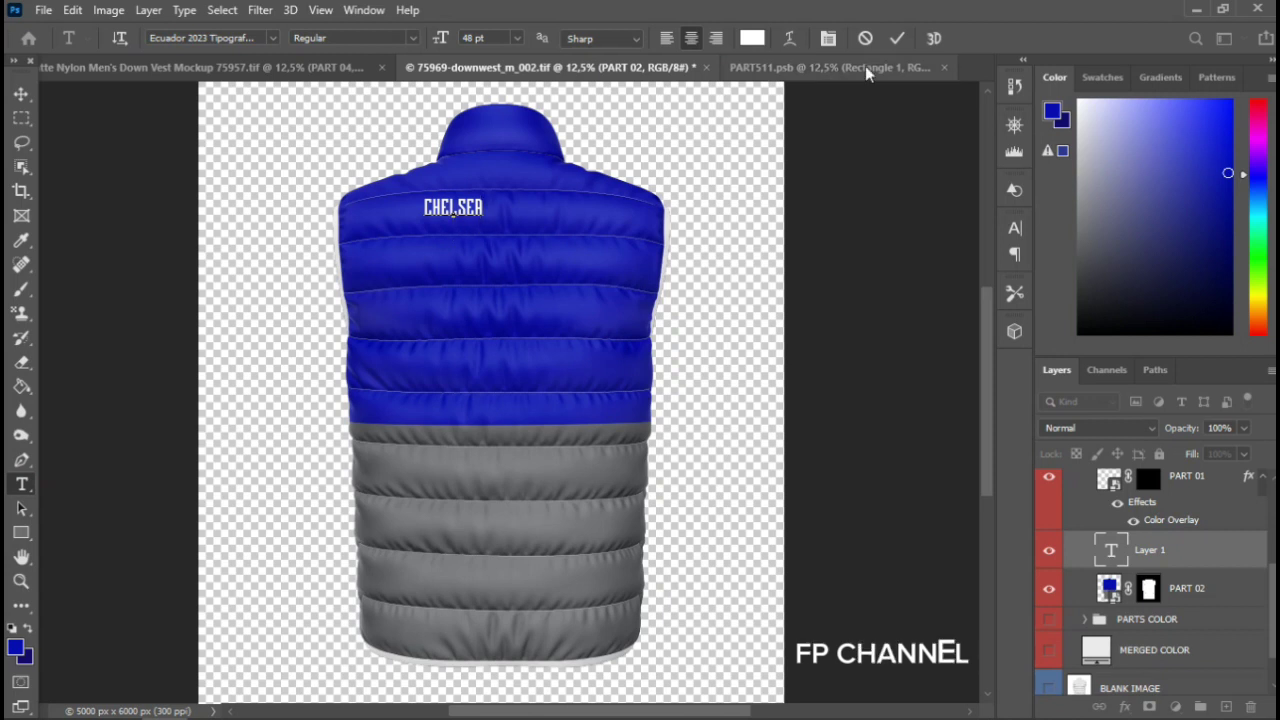
left_click(897, 40)
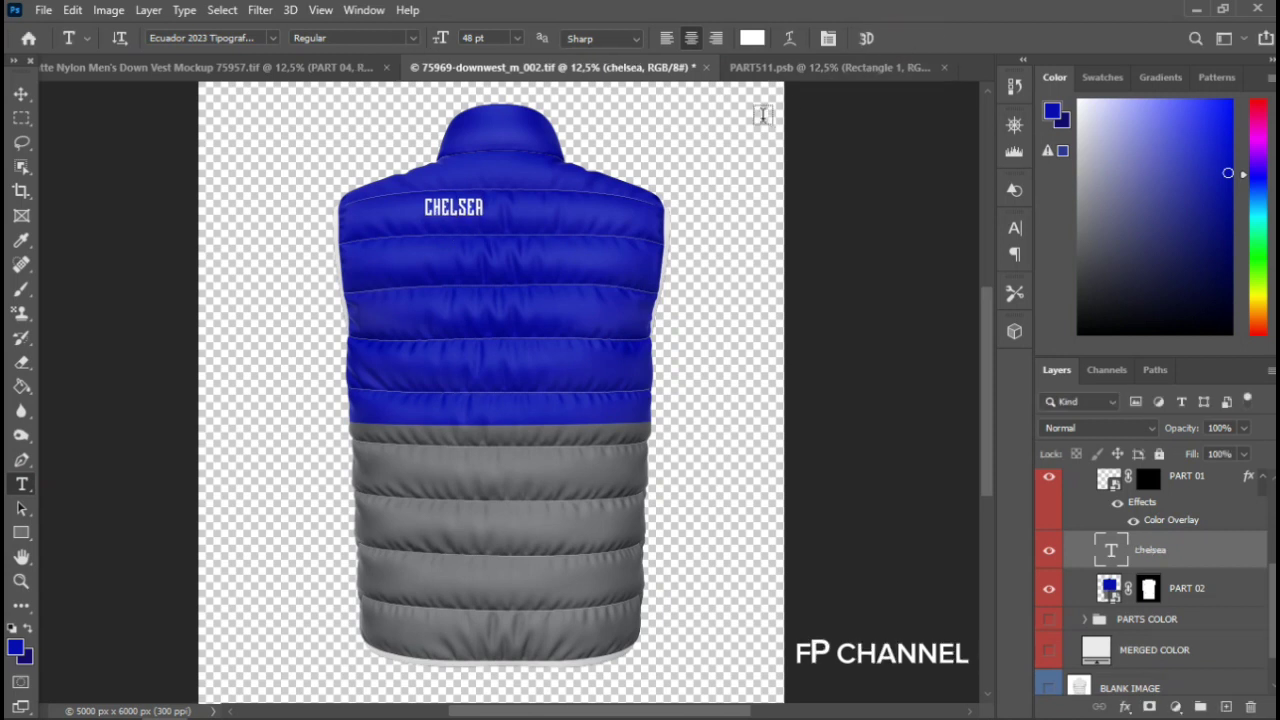
key("ctrl+t")
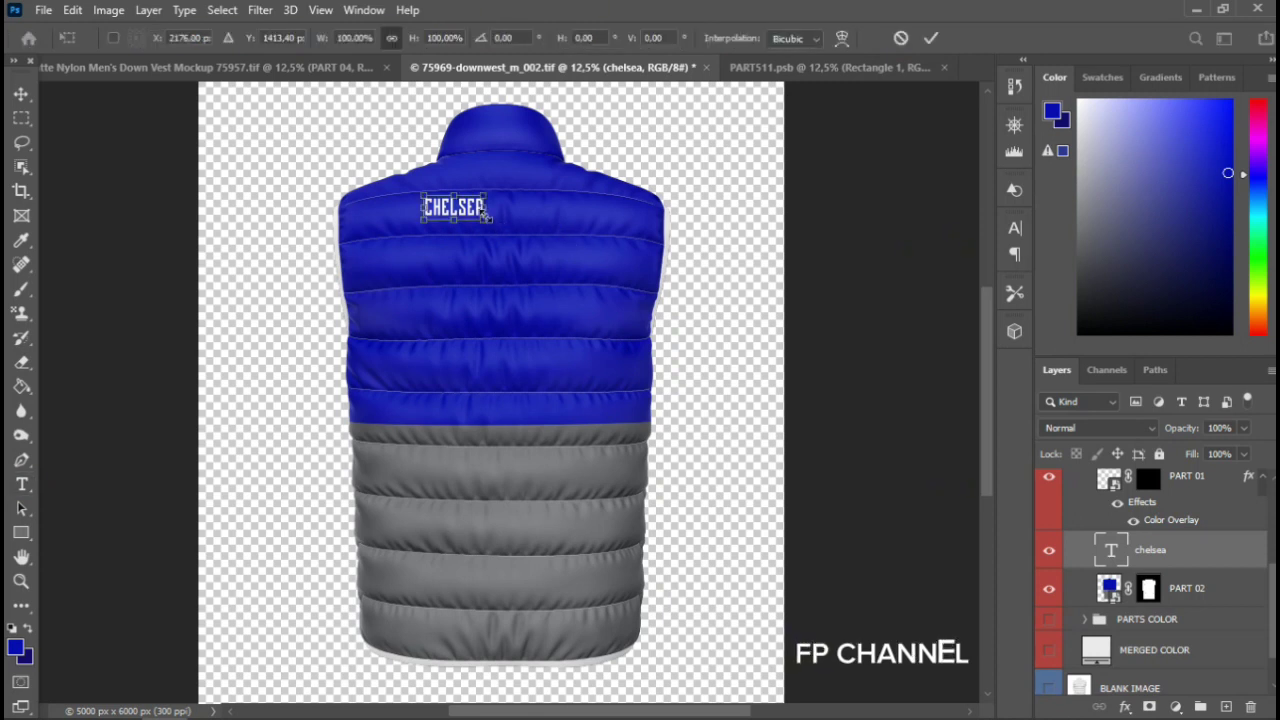
Scale the CHELSEA text up to about 83.23 pt
left_click_drag(494, 222, 512, 230)
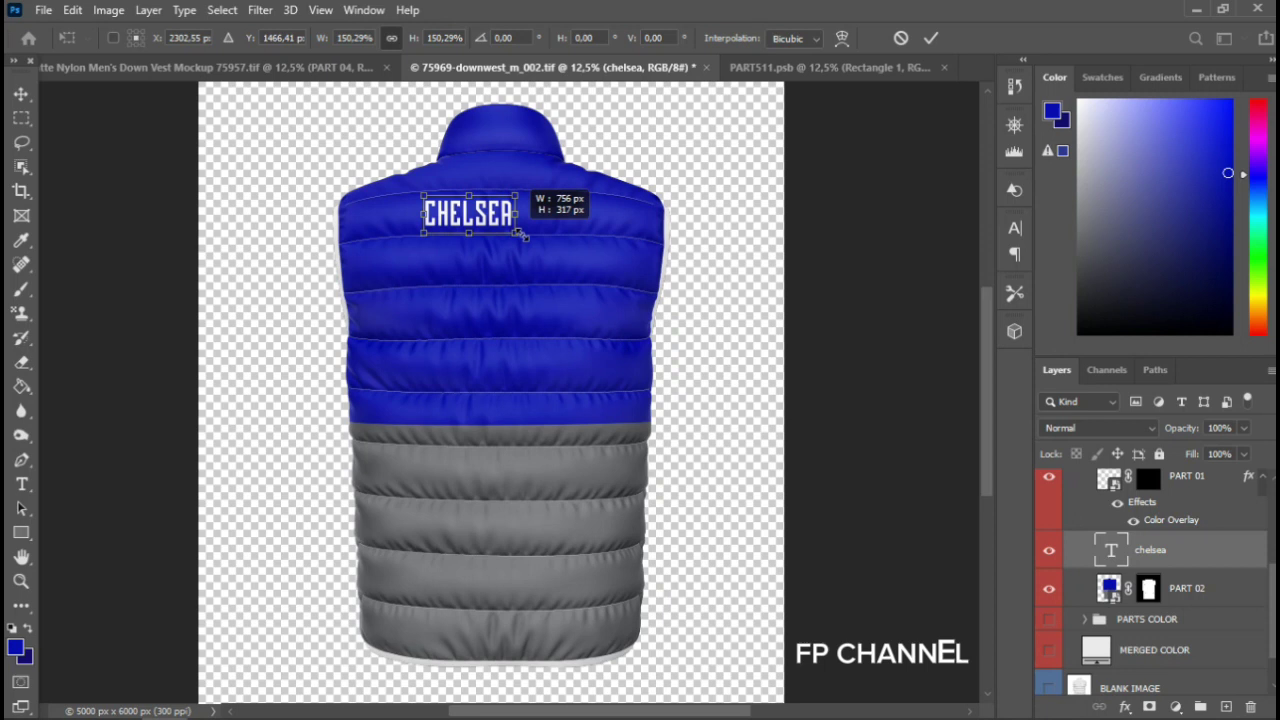
left_click_drag(512, 230, 533, 242)
left_click(930, 38)
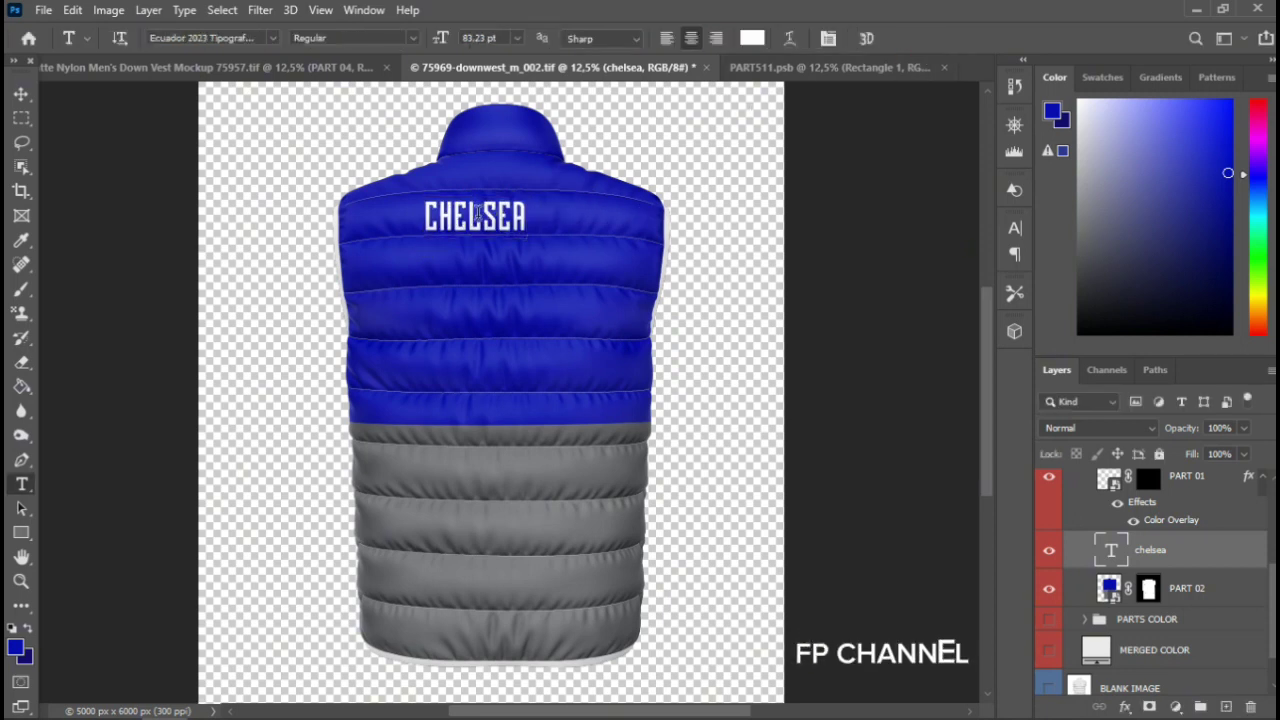
Centre the CHELSEA text across the vest's upper back
key("ctrl+t")
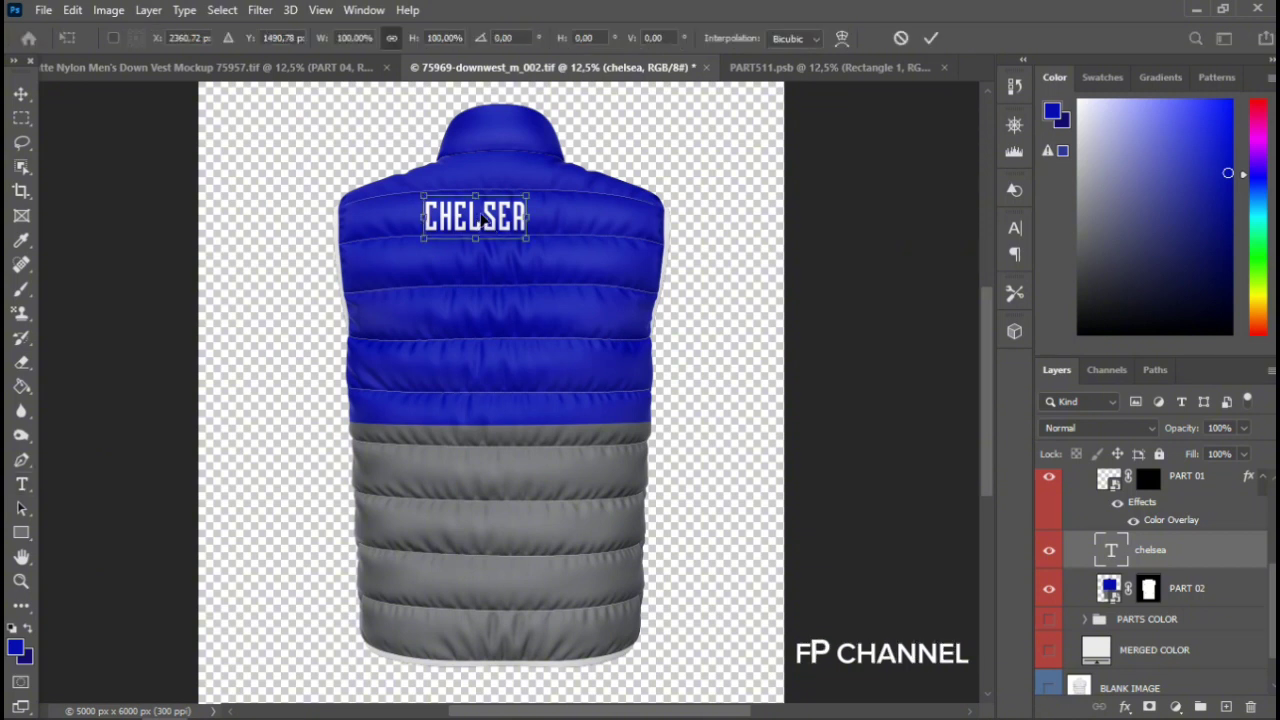
left_click_drag(485, 213, 505, 212)
key("Return")
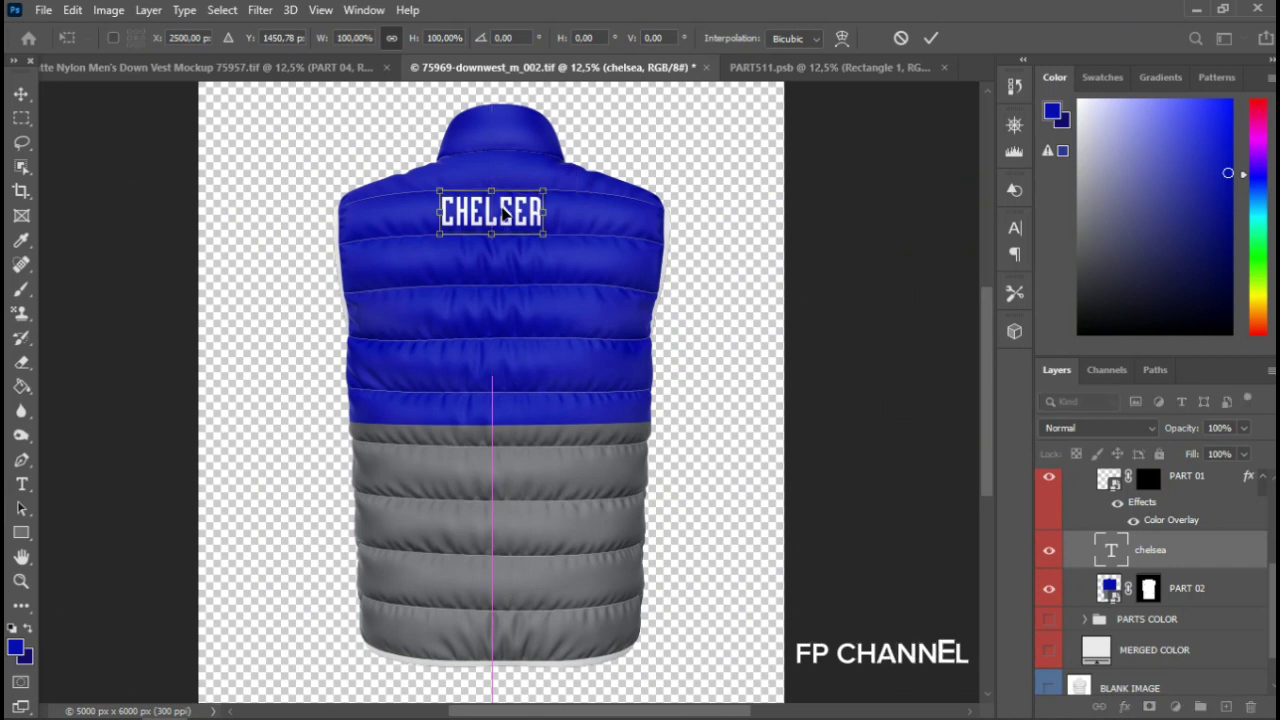
key("t")
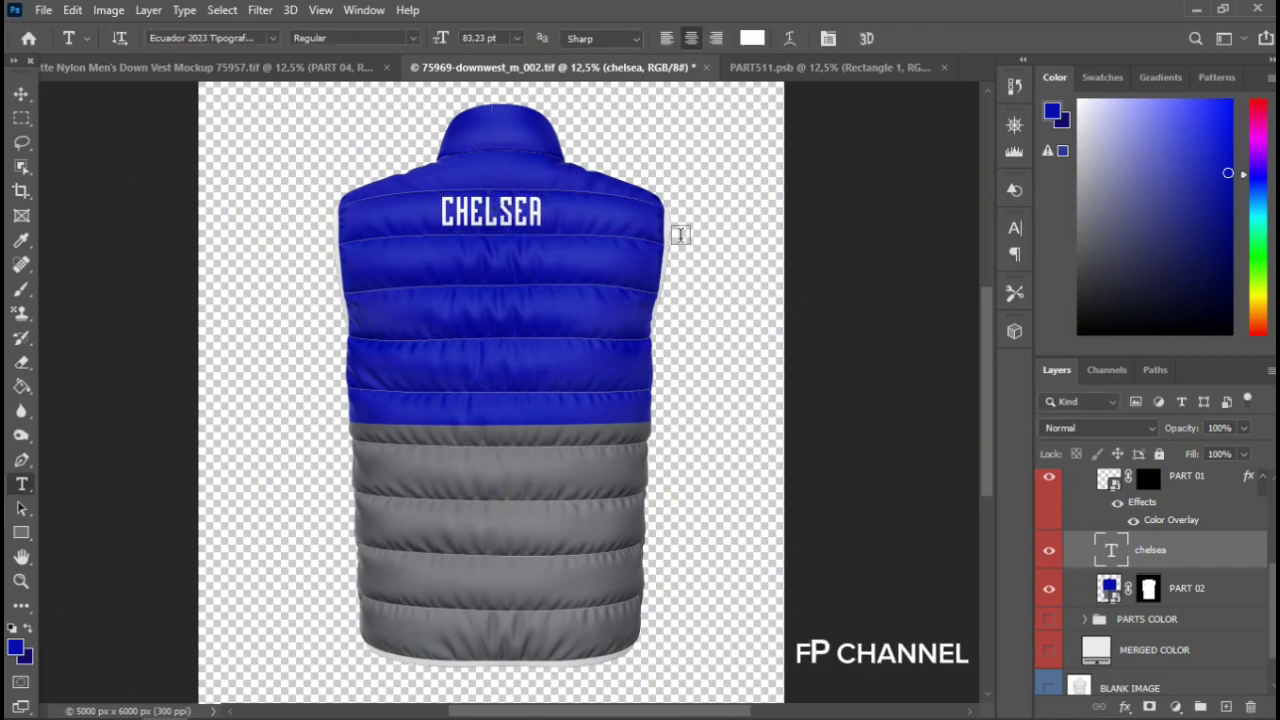
left_click(21, 94)
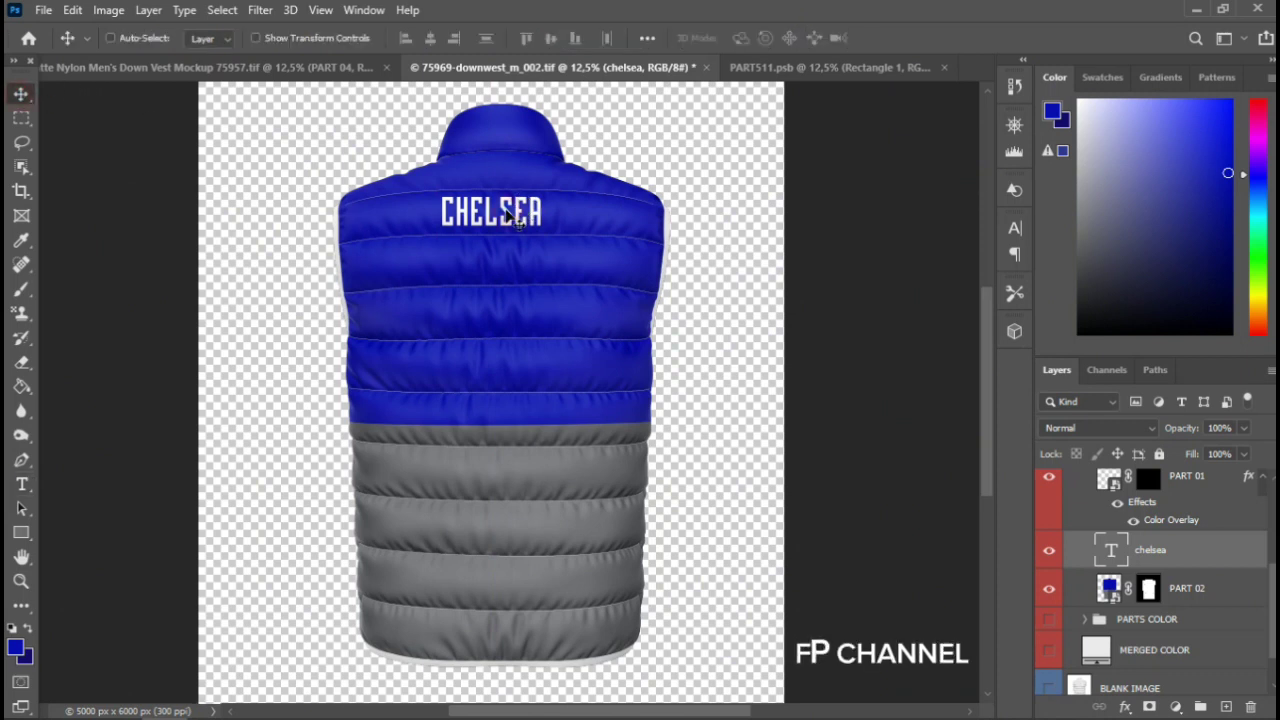
left_click_drag(506, 212, 507, 216)
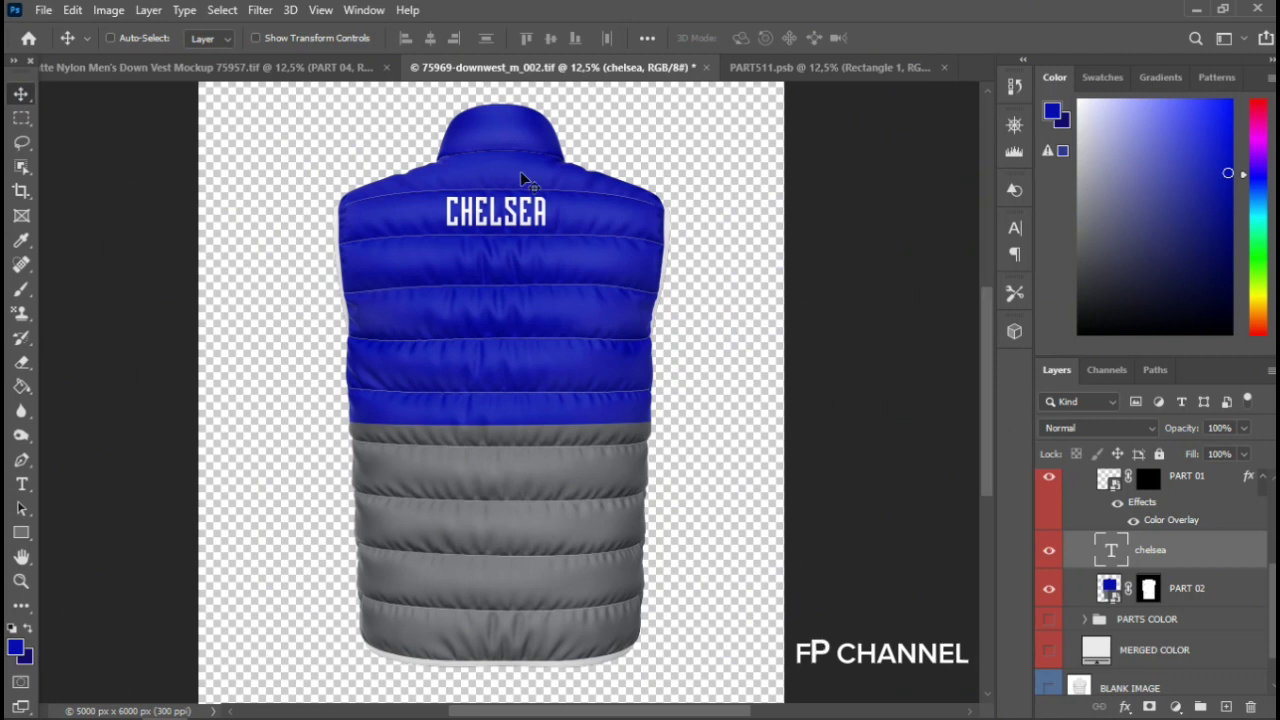
Close PART511.psb and return to the front vest mockup
left_click(944, 67)
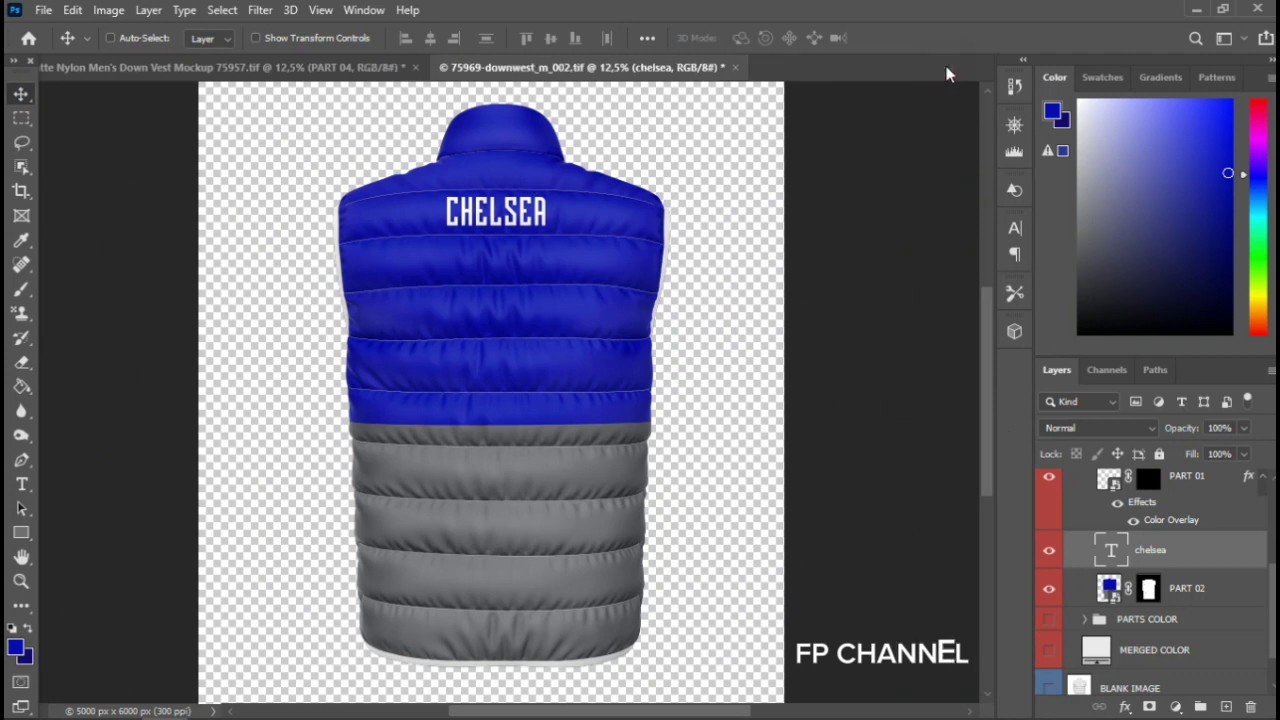
left_click(355, 67)
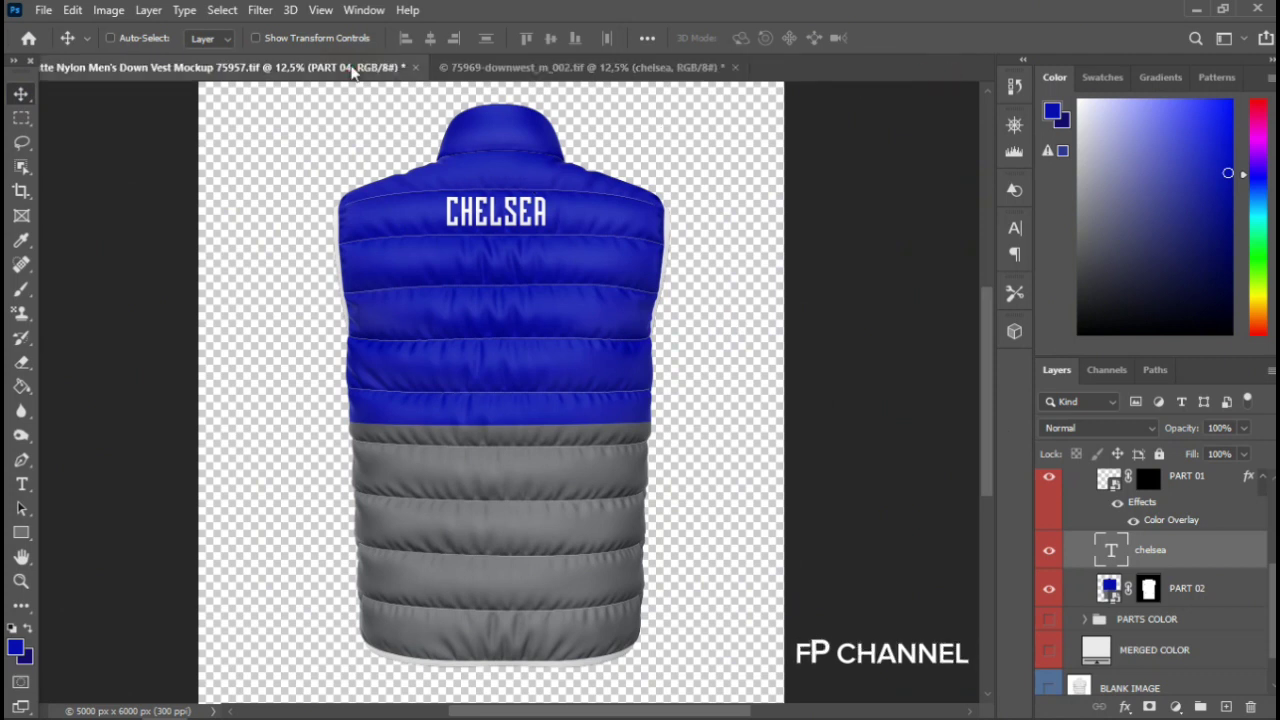
left_click(470, 67)
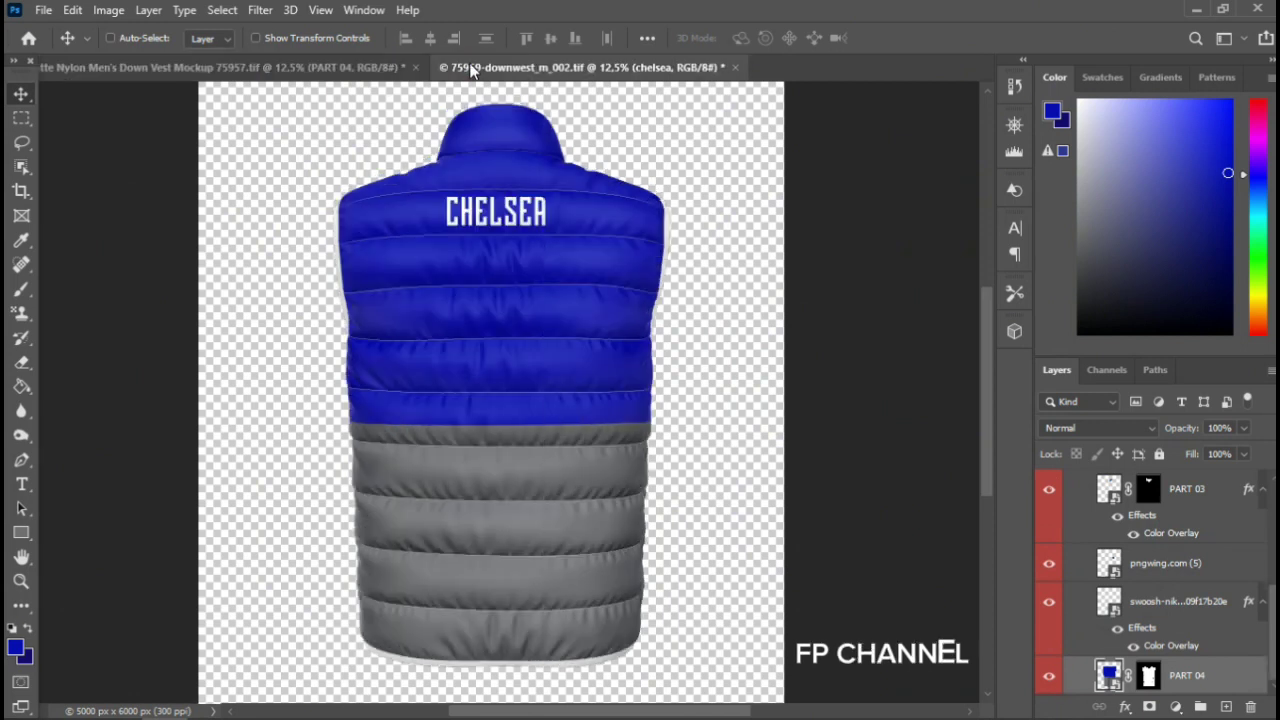
left_click(320, 72)
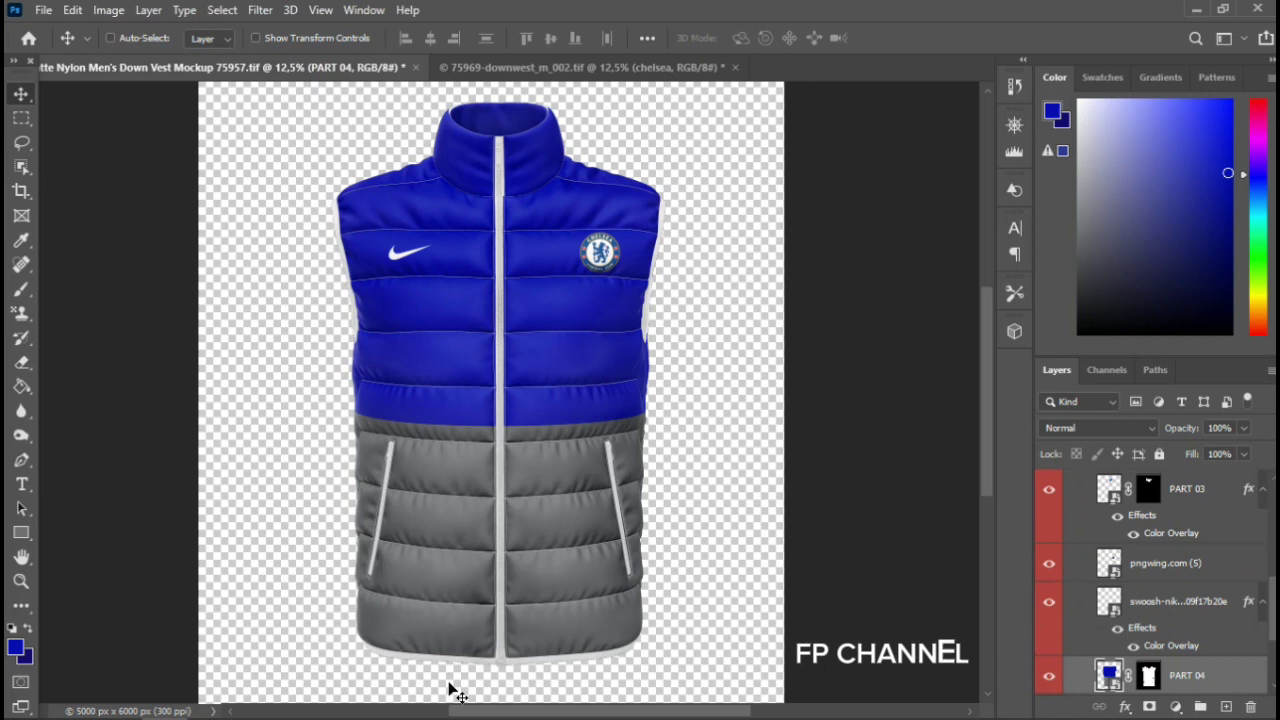
Save the front vest mockup as a PNG named 'Chelsea Front'
key("ctrl+shift+s")
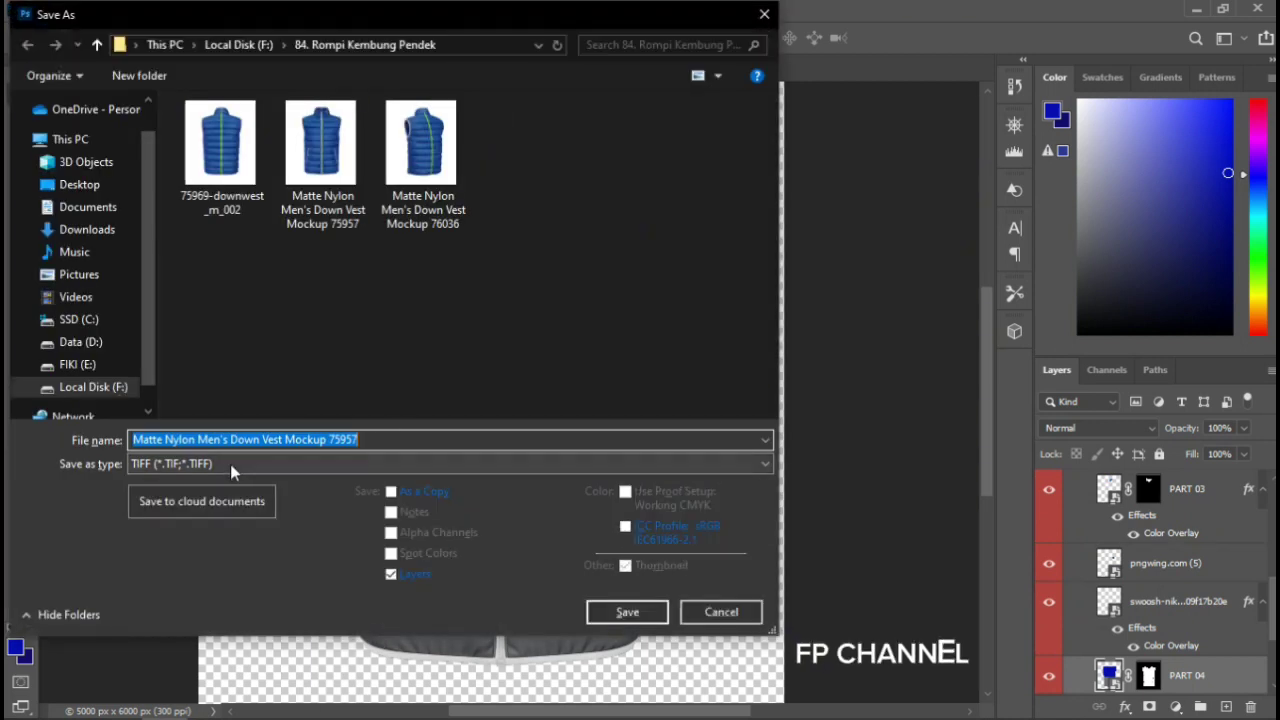
left_click(230, 464)
left_click(237, 389)
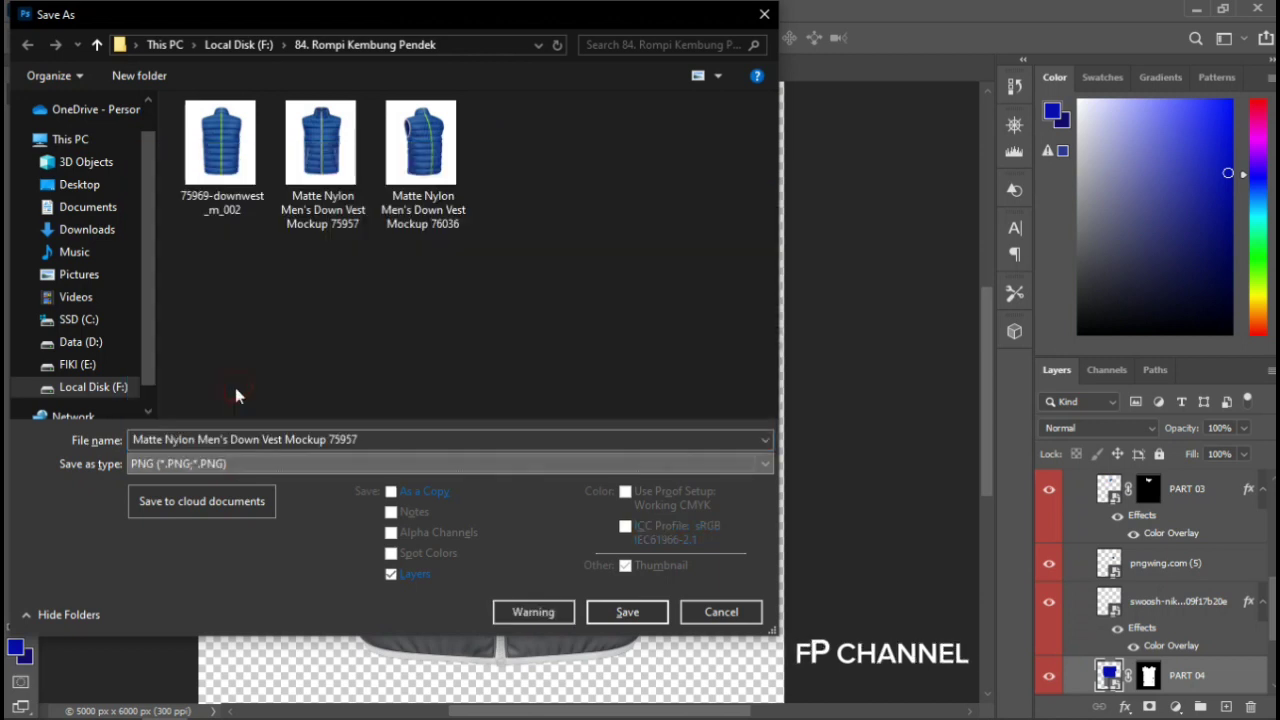
left_click(230, 440)
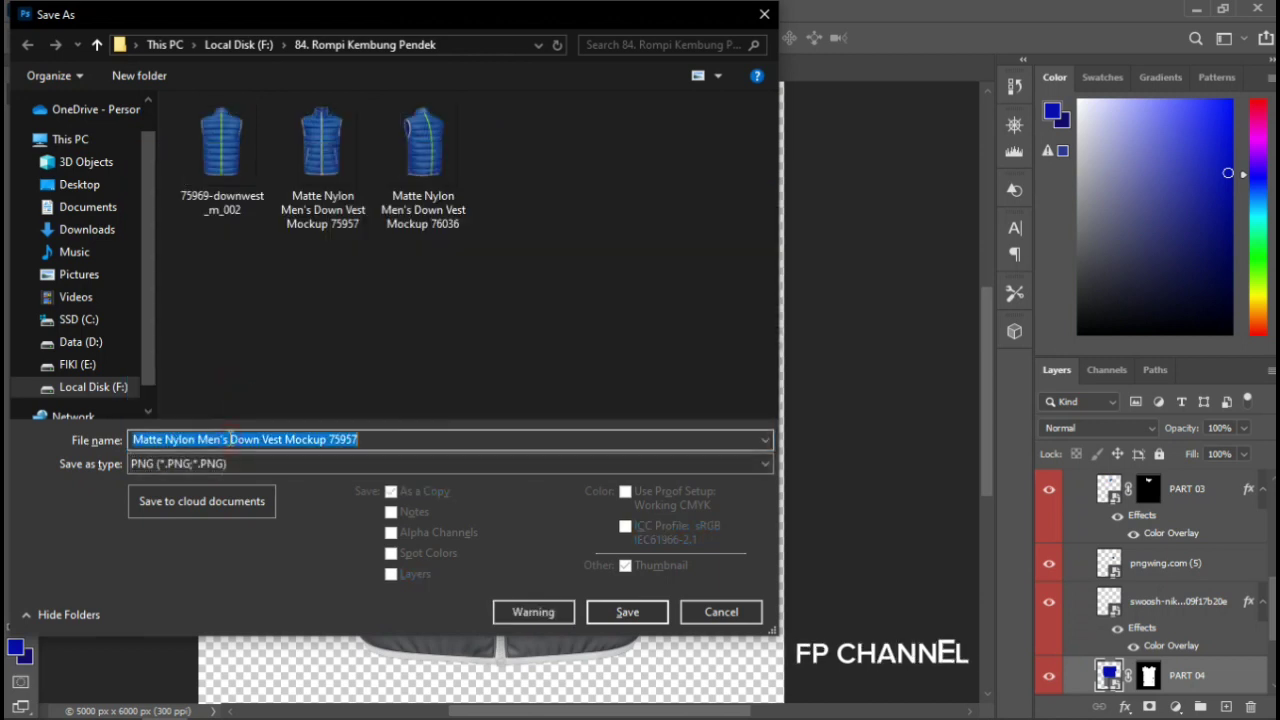
type("Chelsea Front")
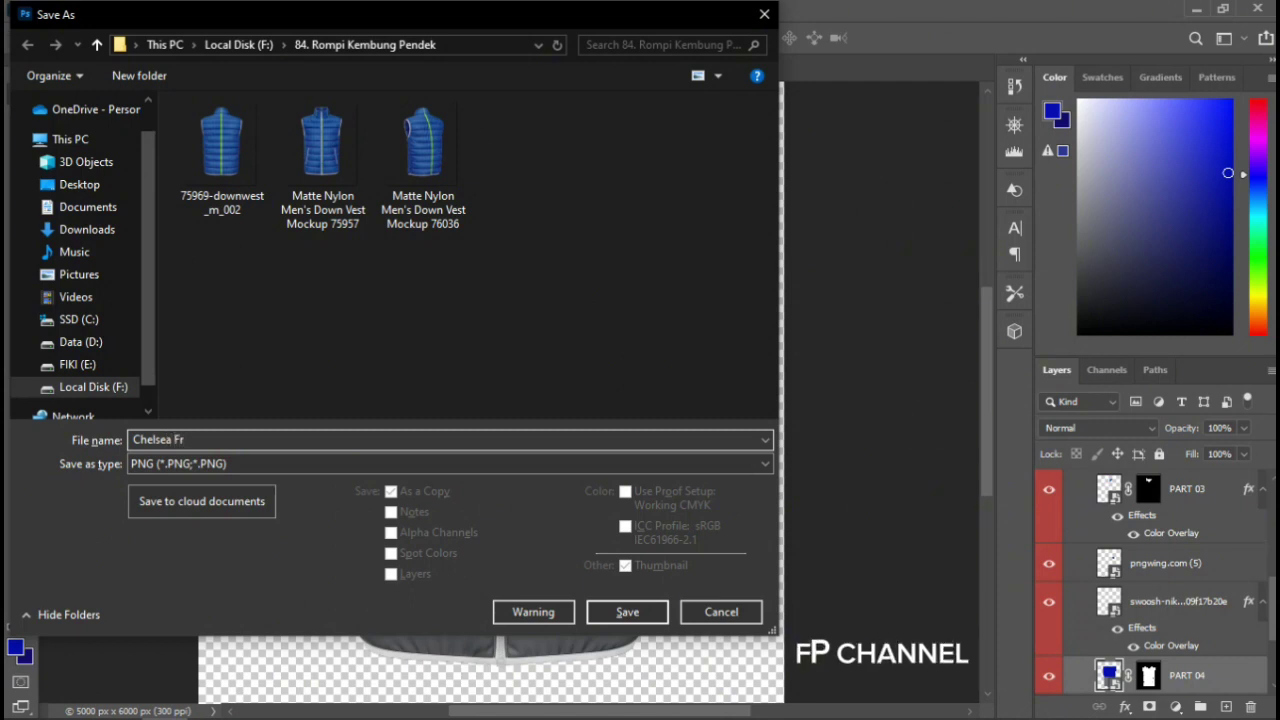
left_click(608, 612)
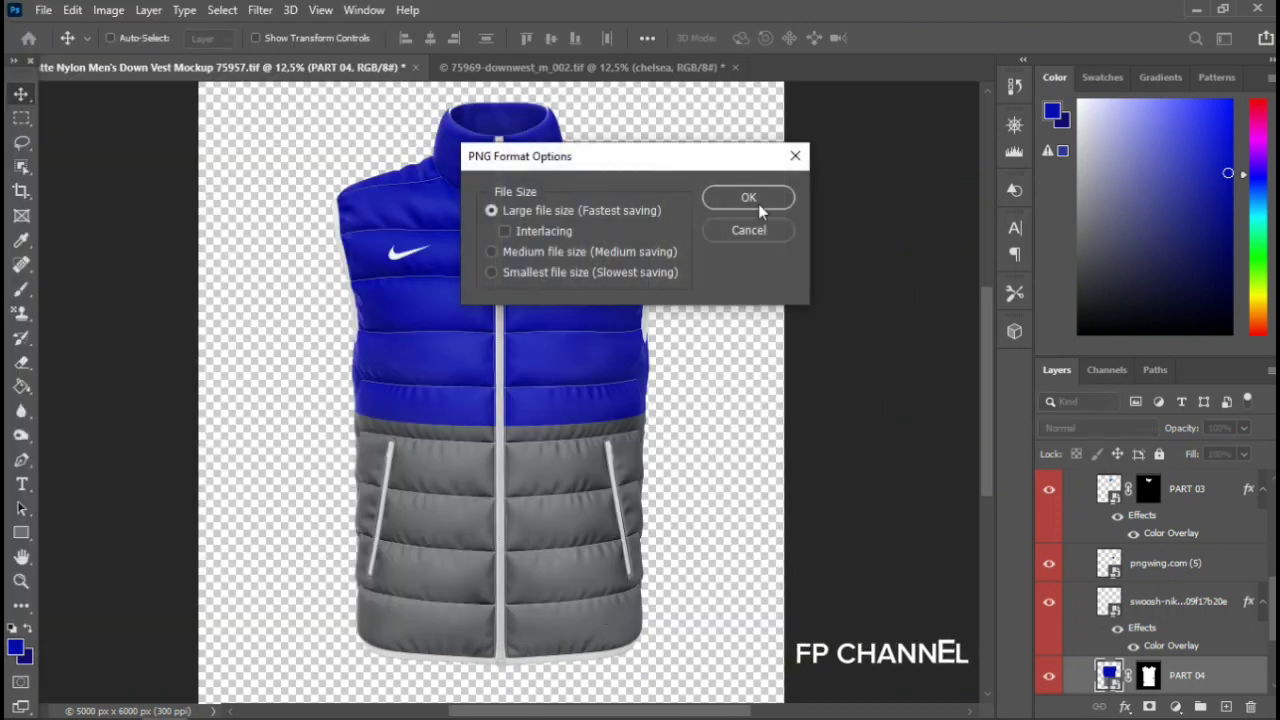
left_click(757, 200)
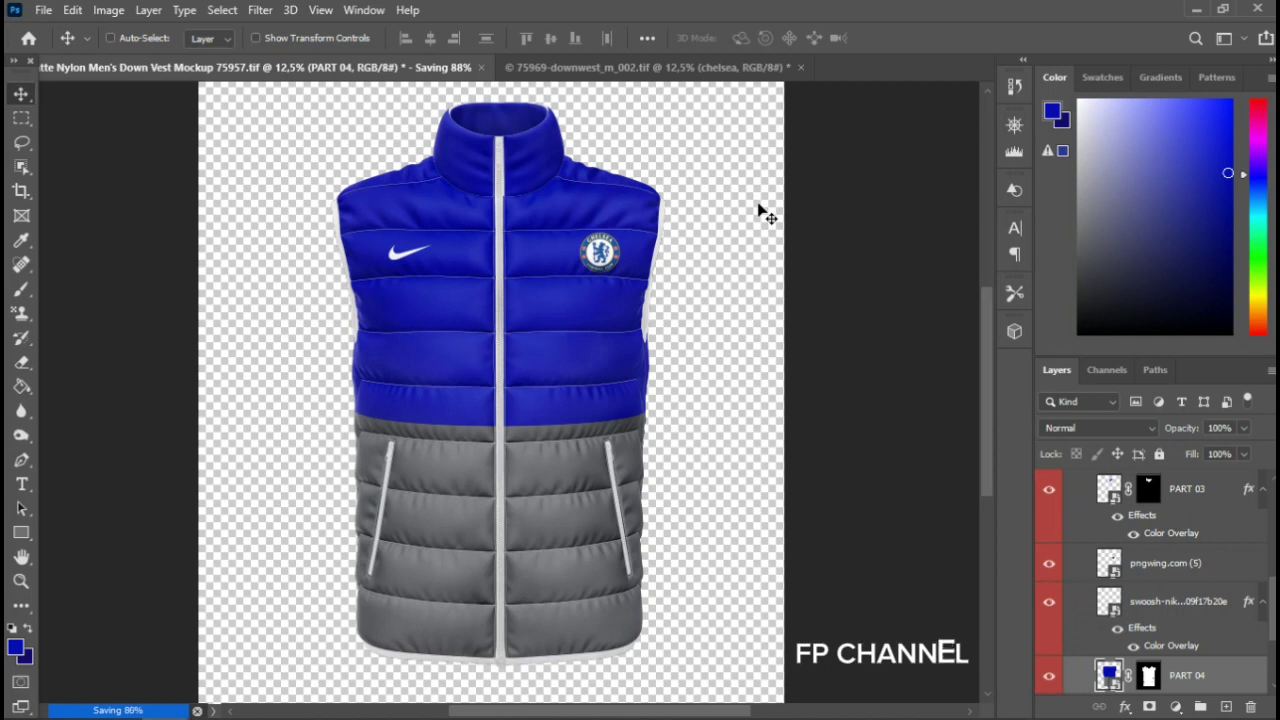
Save the 75969-downwest back mockup as a PNG named 'Chelsea Back'
left_click(629, 70)
key("ctrl")
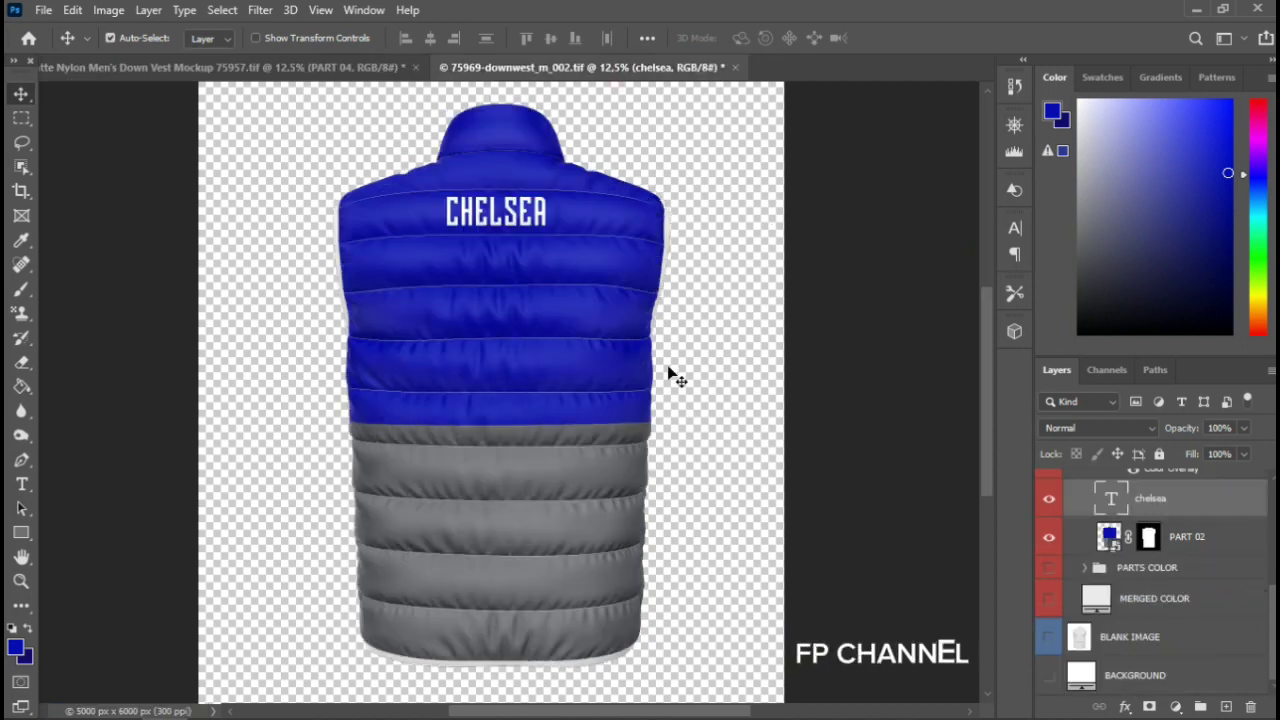
key("ctrl+shift+s")
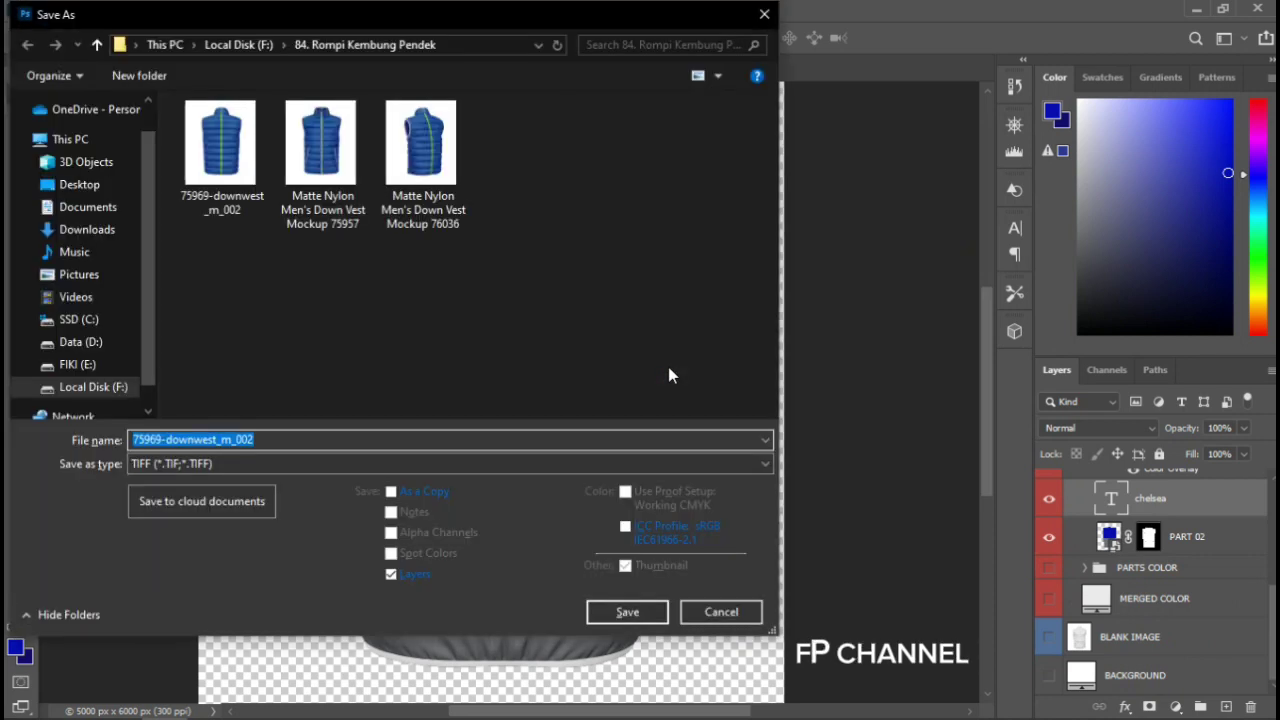
type("Chelsea ")
type("J")
key("BackSpace")
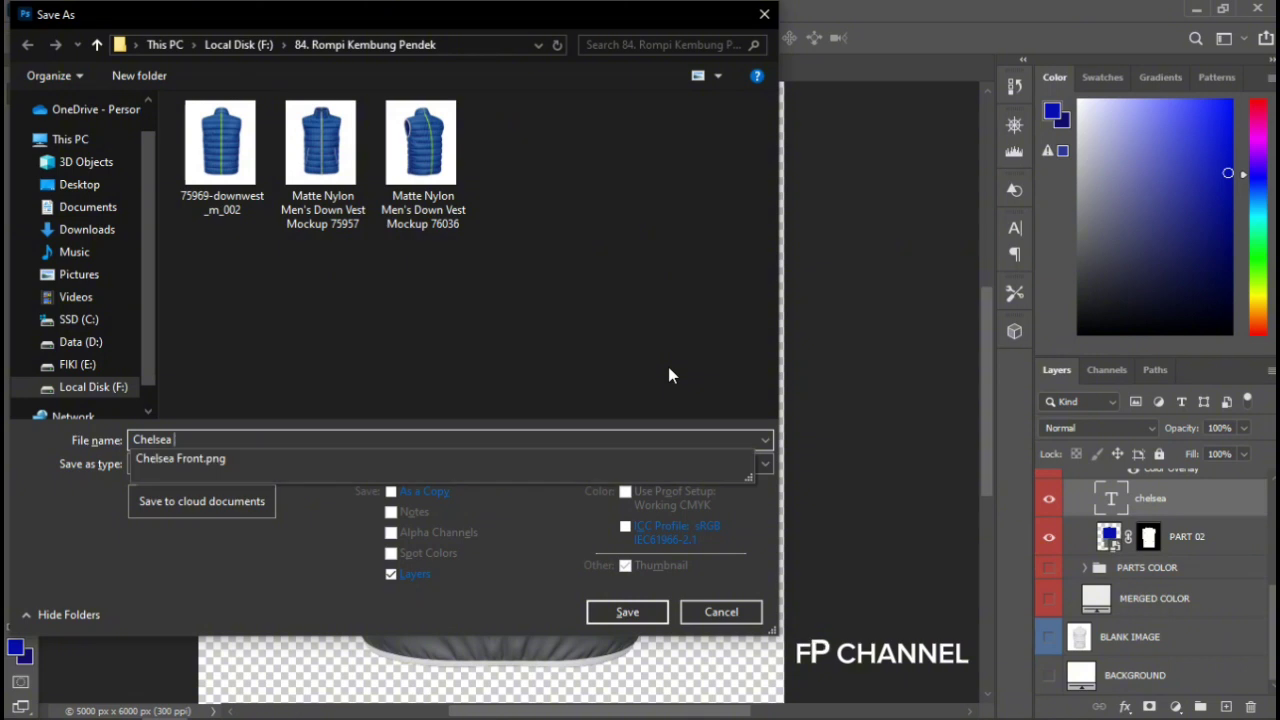
type("Back")
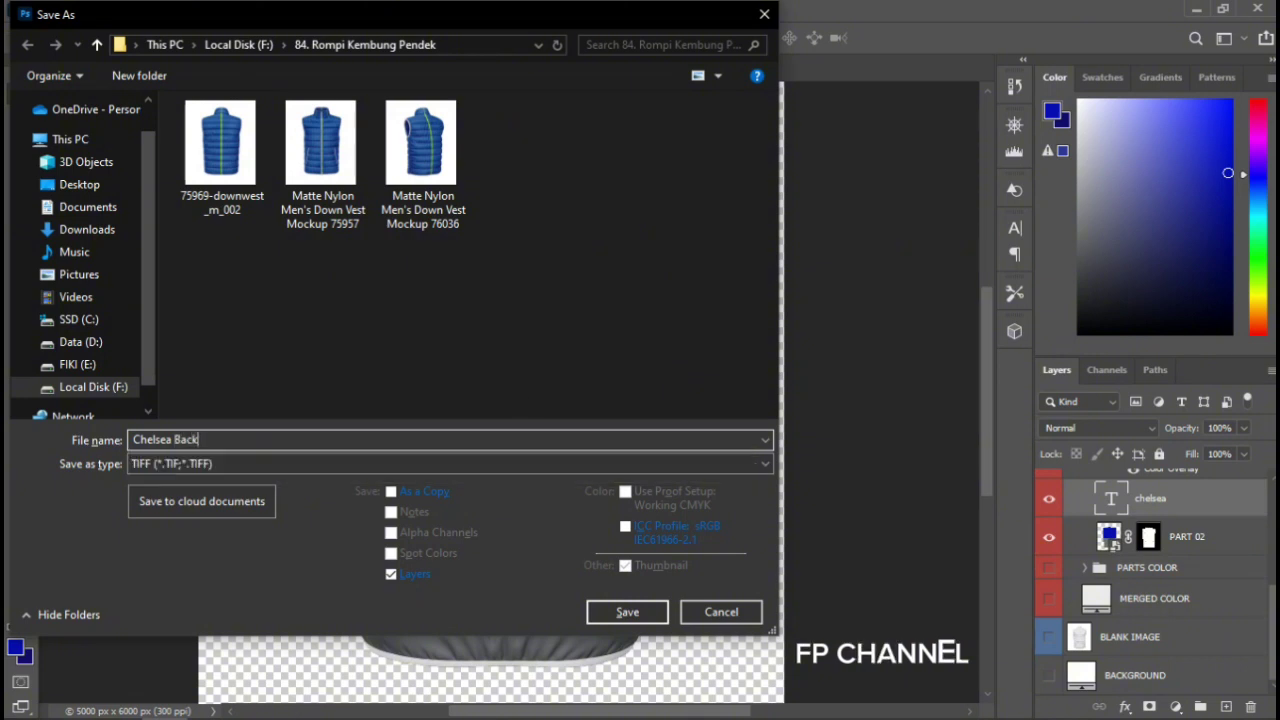
left_click(314, 465)
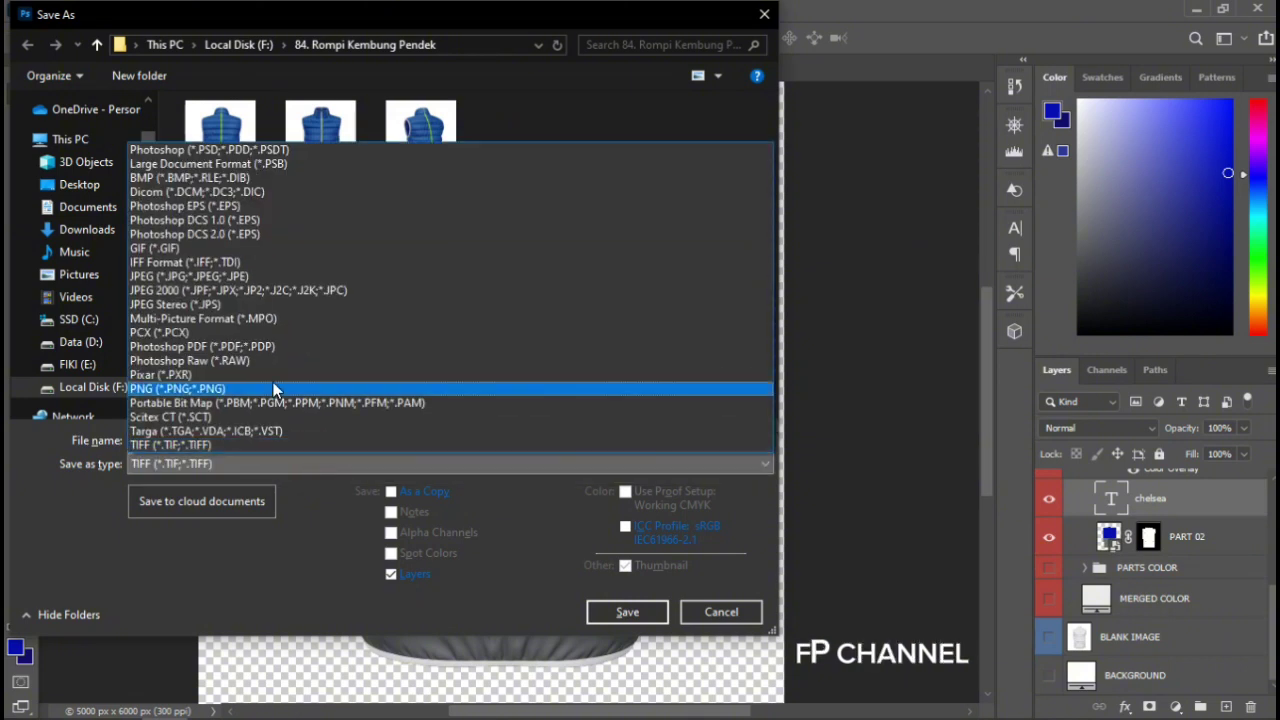
left_click(267, 388)
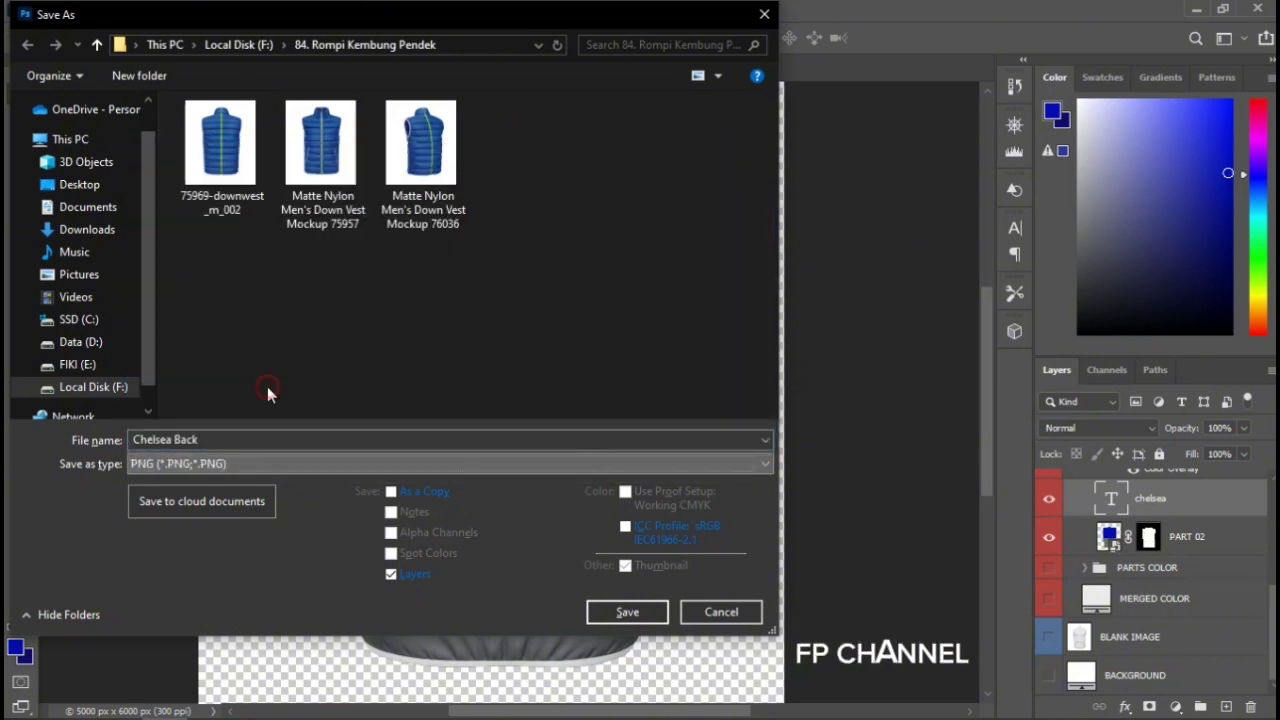
left_click(622, 605)
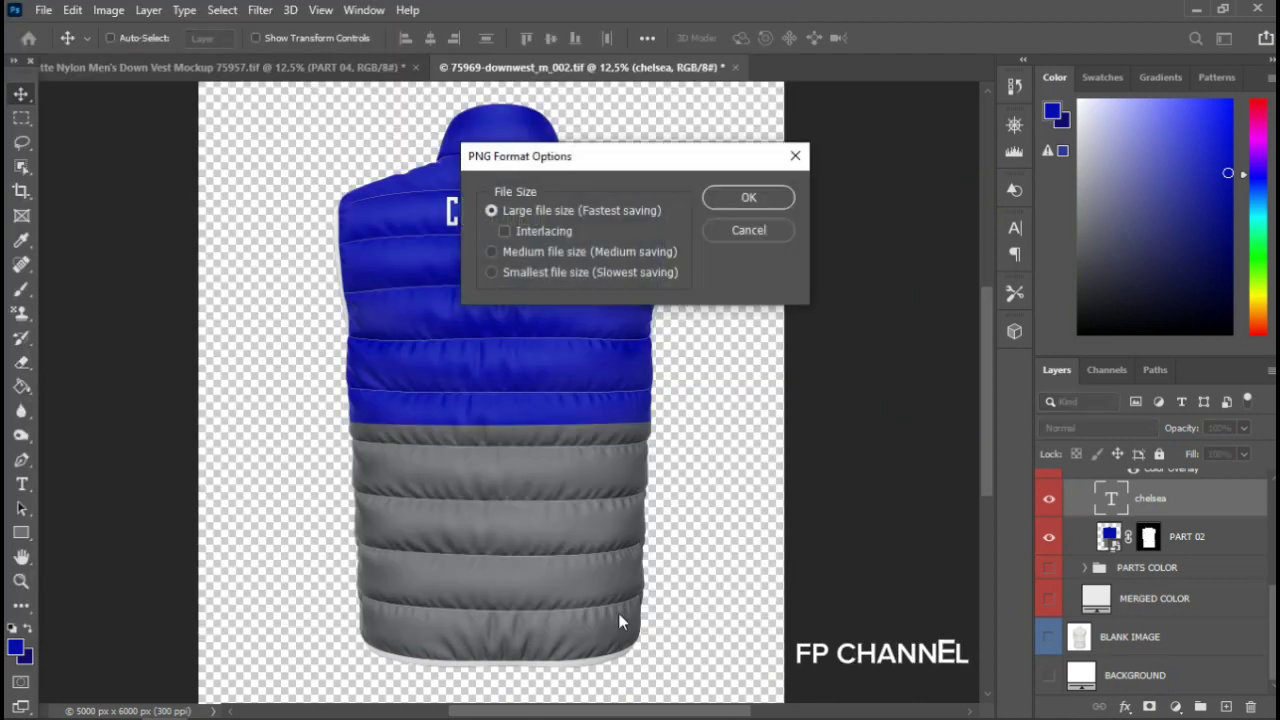
left_click(745, 198)
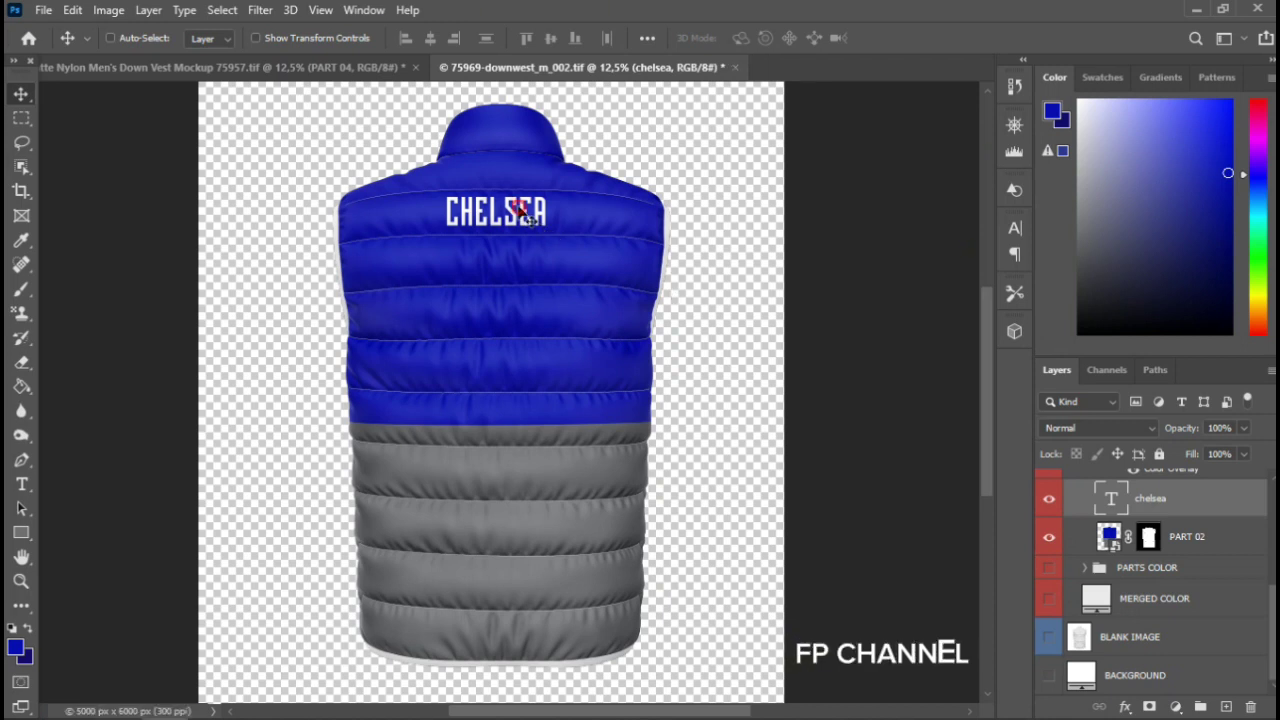
Nudge the CHELSEA text on the vest back slightly to the right
left_click_drag(519, 212, 519, 212)
Save the back mockup as PNG, overwriting Chelsea Back.png with default PNG options
key("ctrl")
key("ctrl+shift+s")
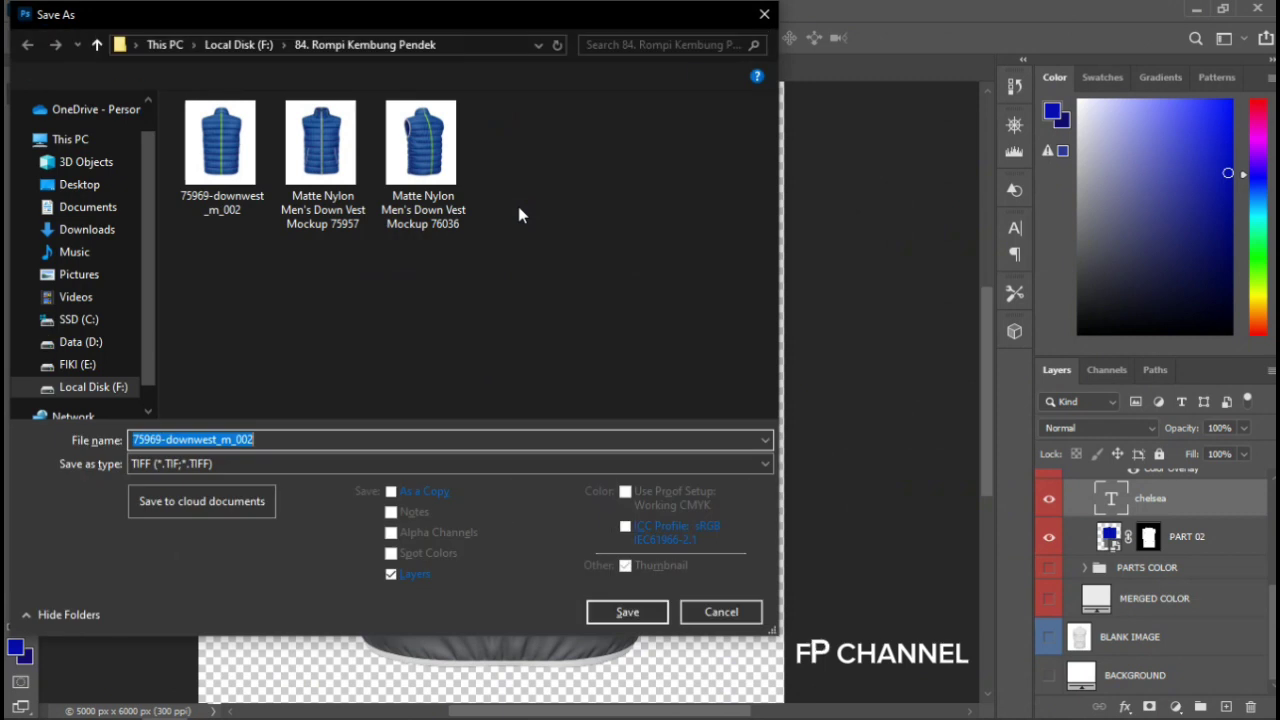
left_click(250, 456)
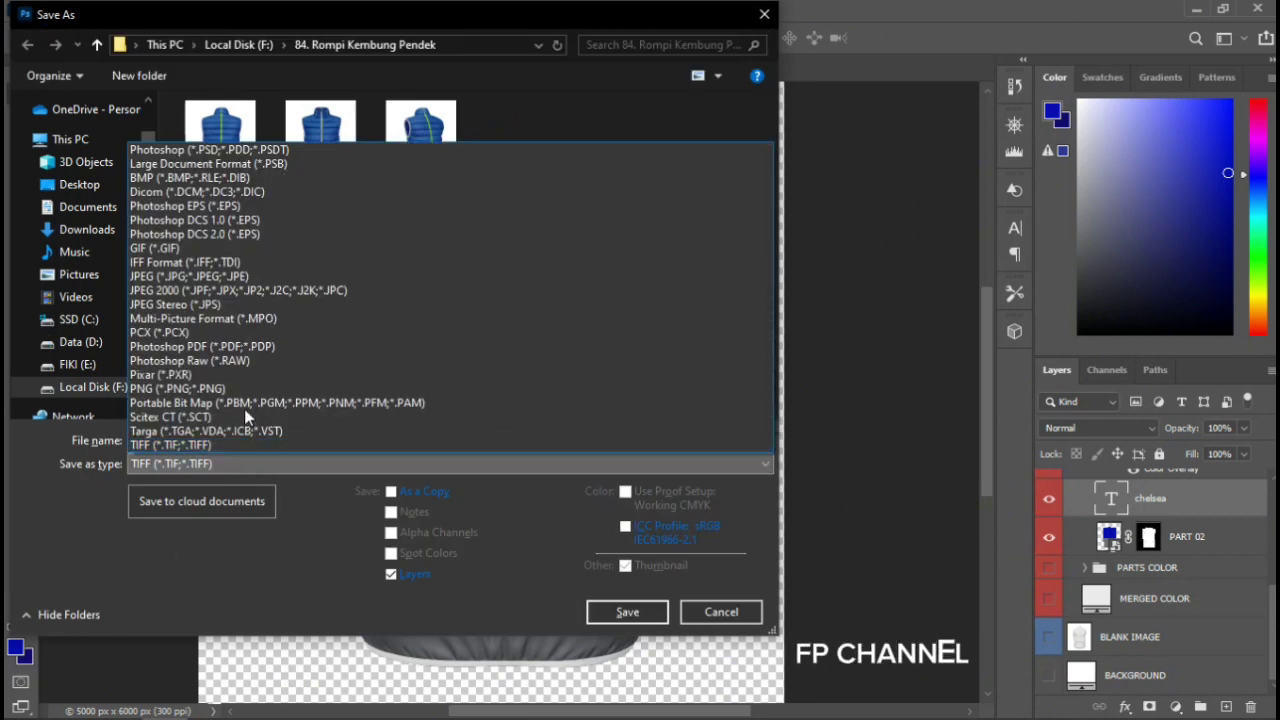
left_click(245, 388)
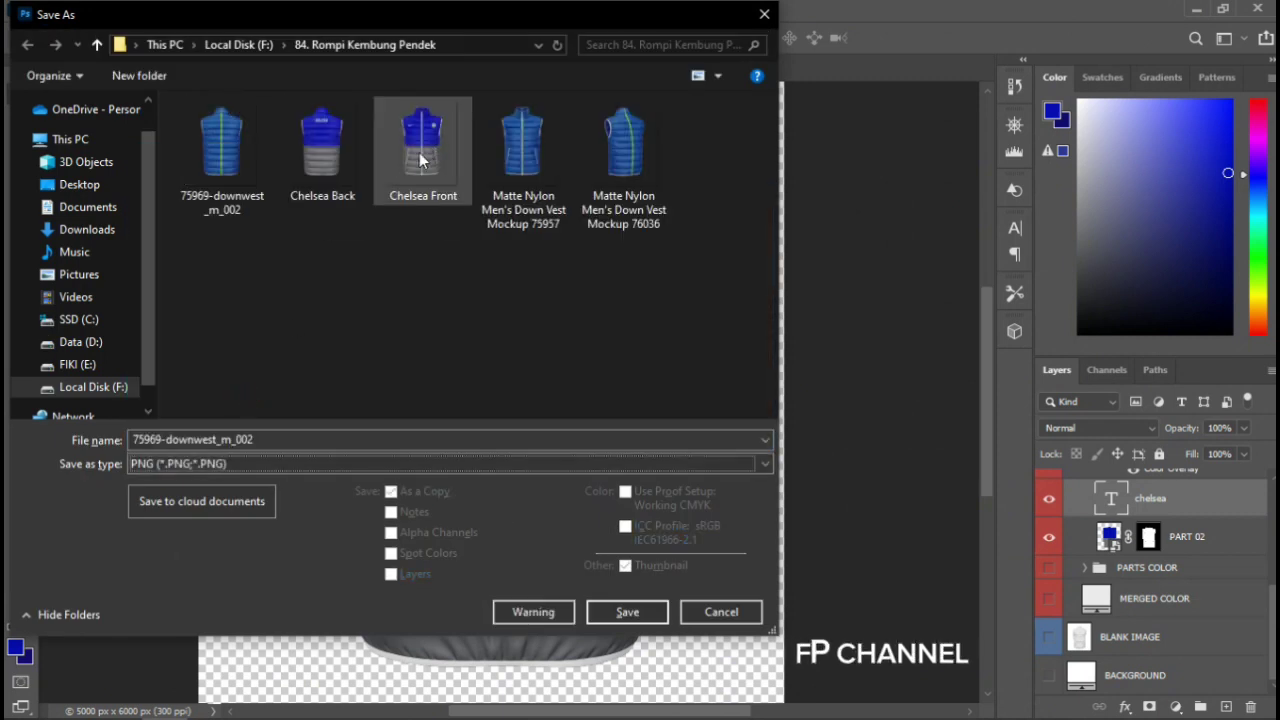
left_click(352, 161)
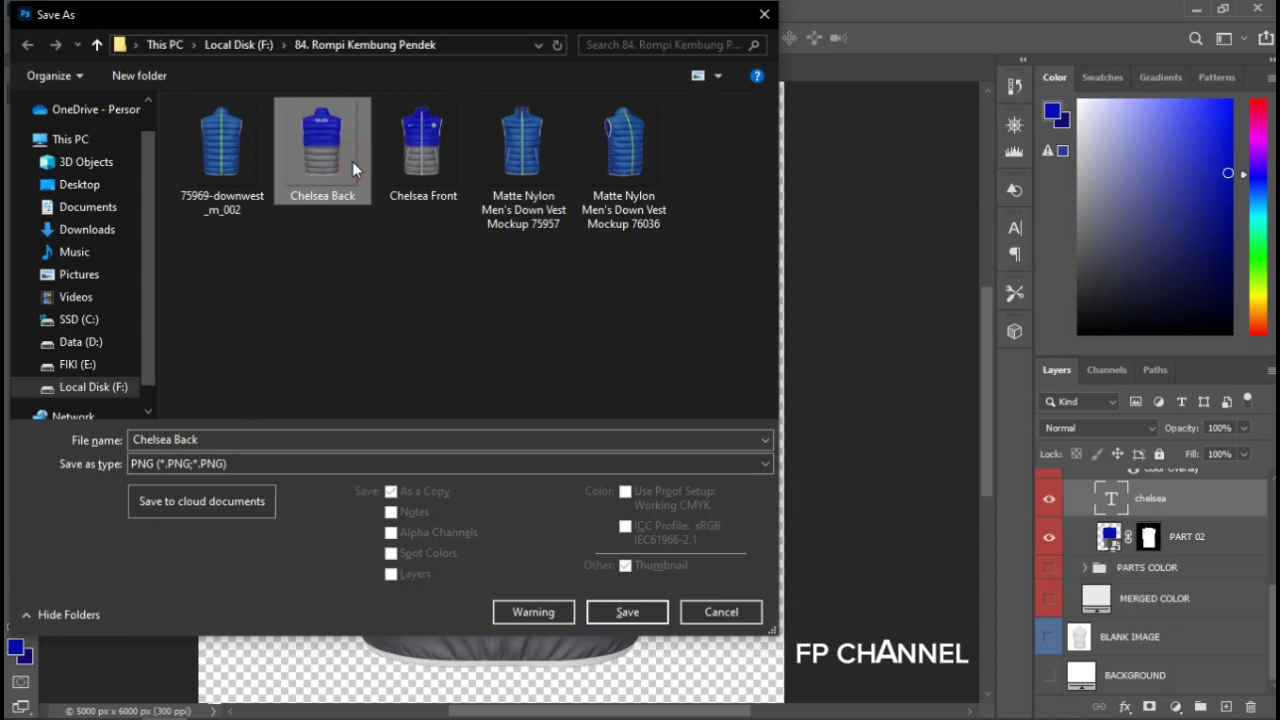
left_click(625, 612)
left_click(686, 369)
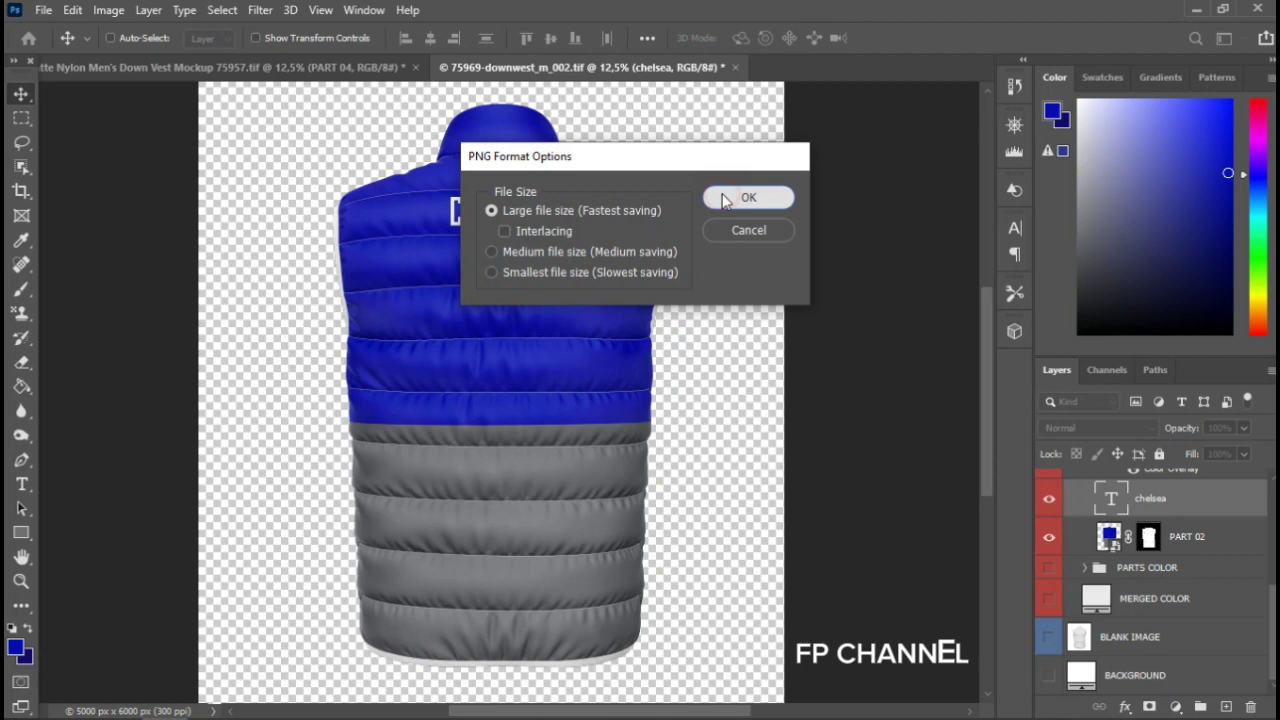
left_click(748, 197)
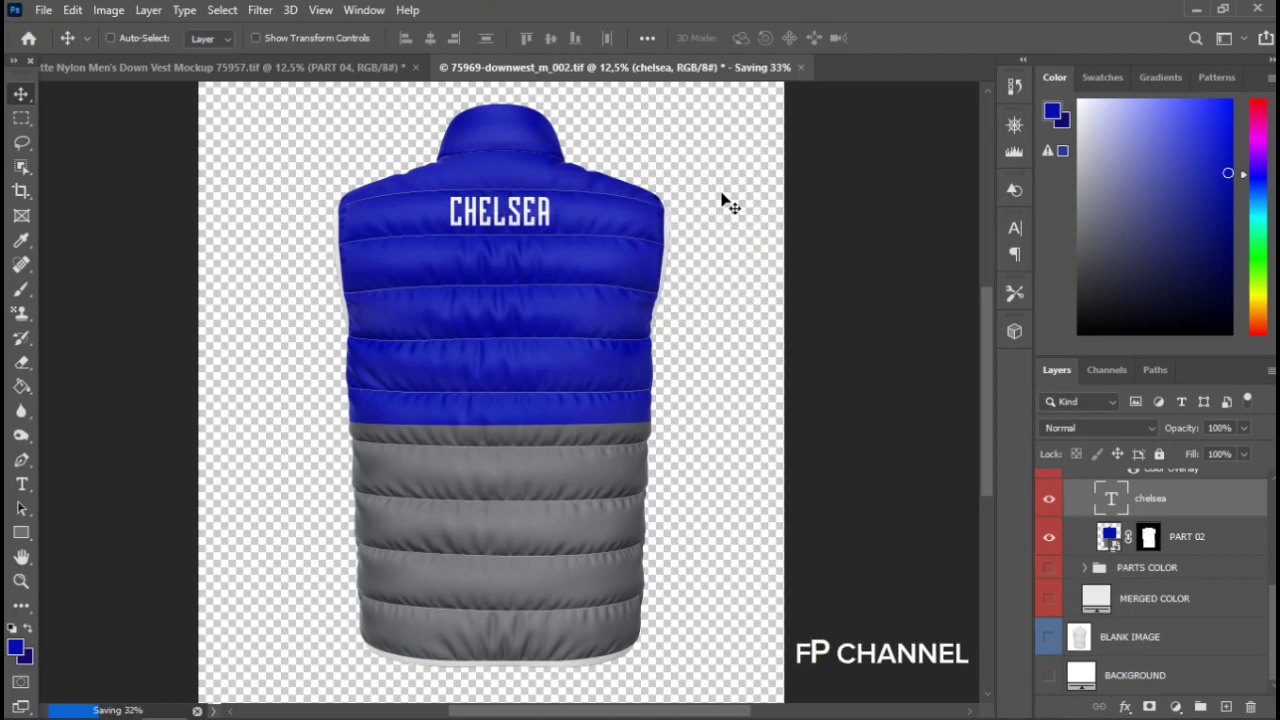